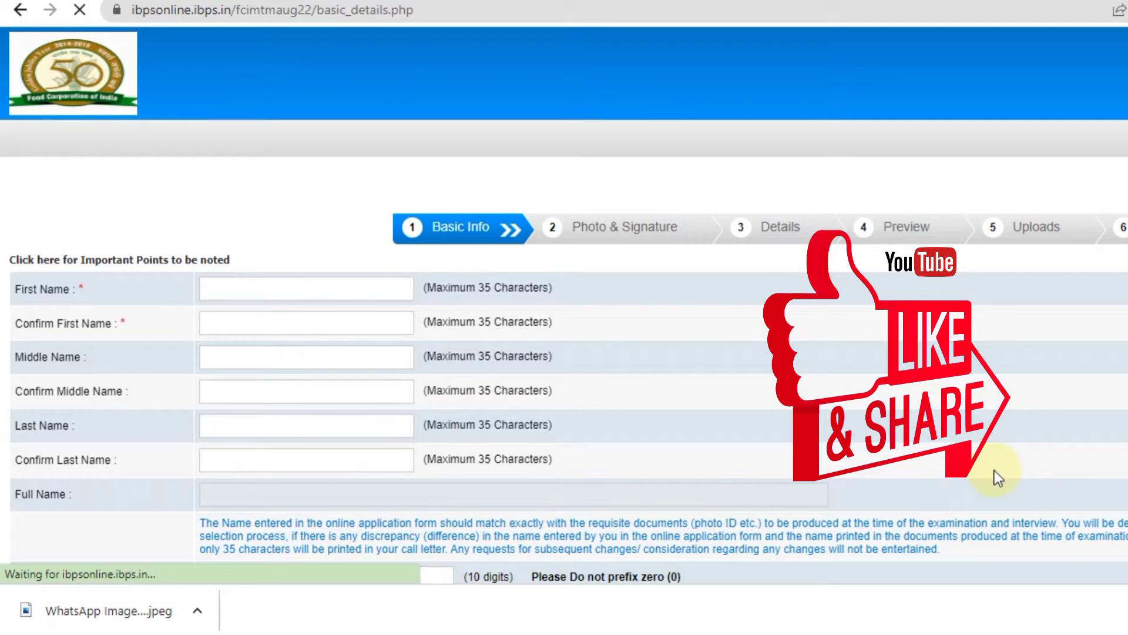
# Enter the candidate's first and last names in capitals, each typed twice for confirmation.
pyautogui.scroll(-5, 564, 306)
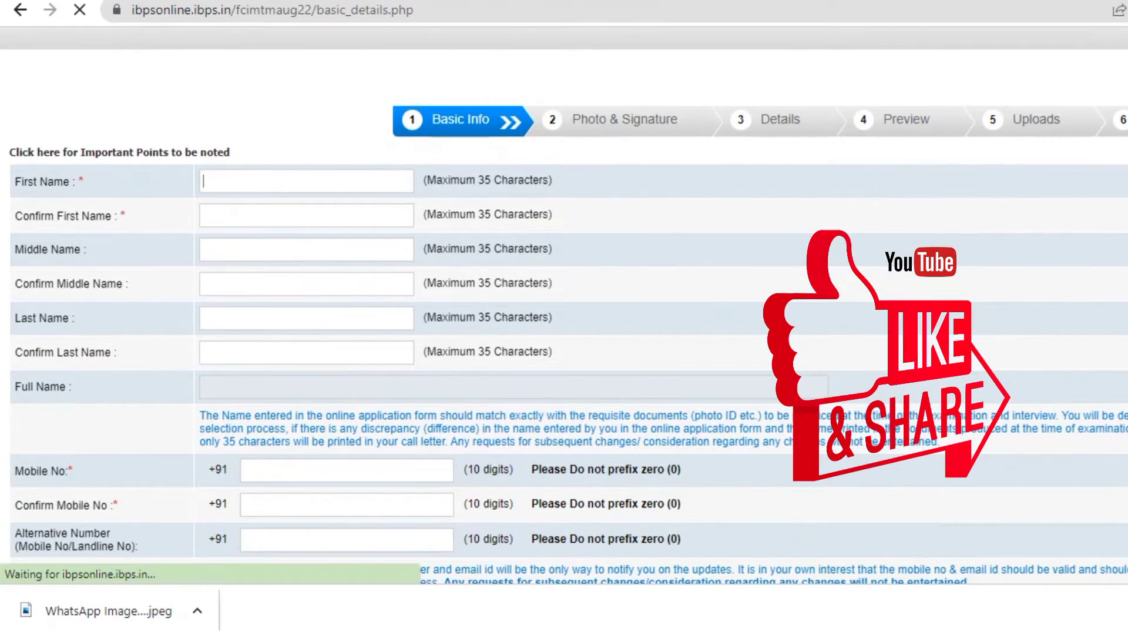
pyautogui.scroll(-2, 564, 306)
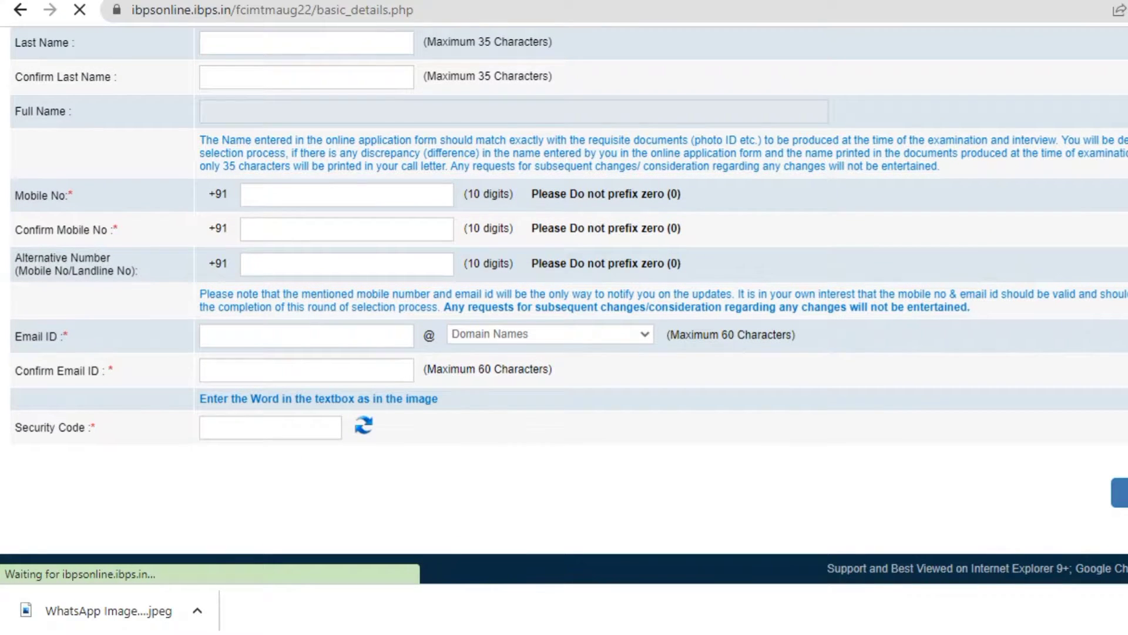
pyautogui.scroll(7, 872, 310)
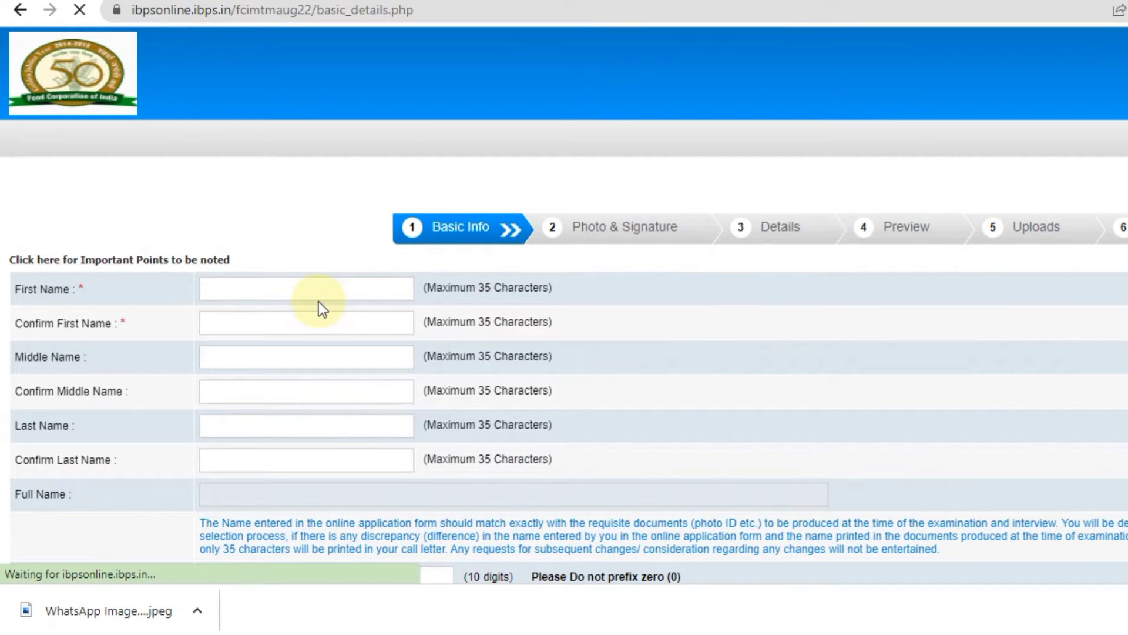
pyautogui.click(321, 291)
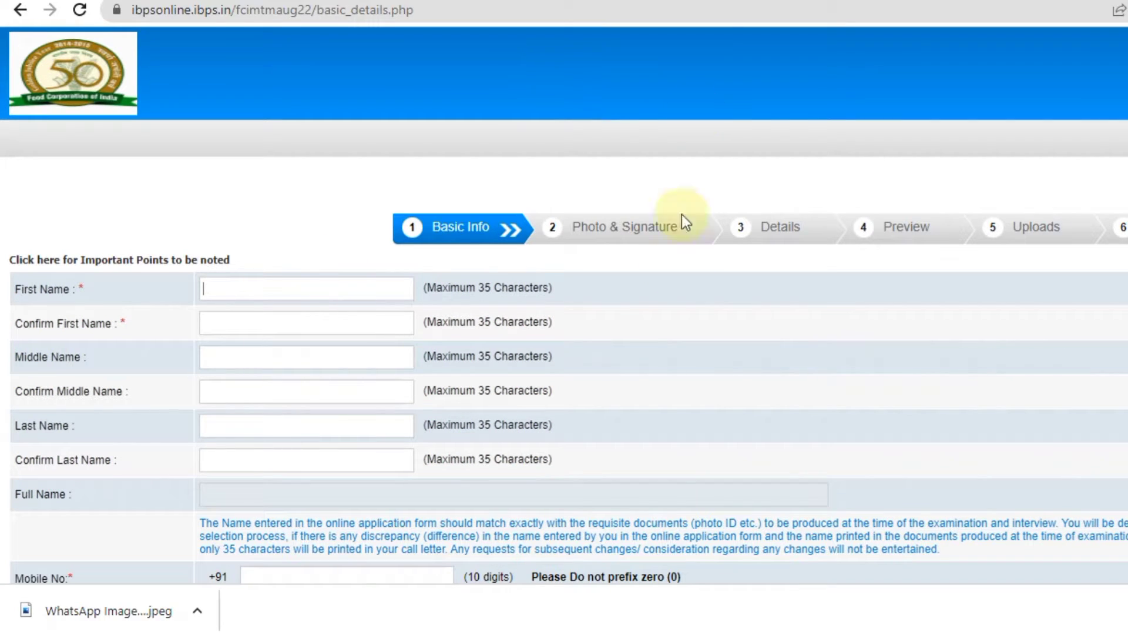
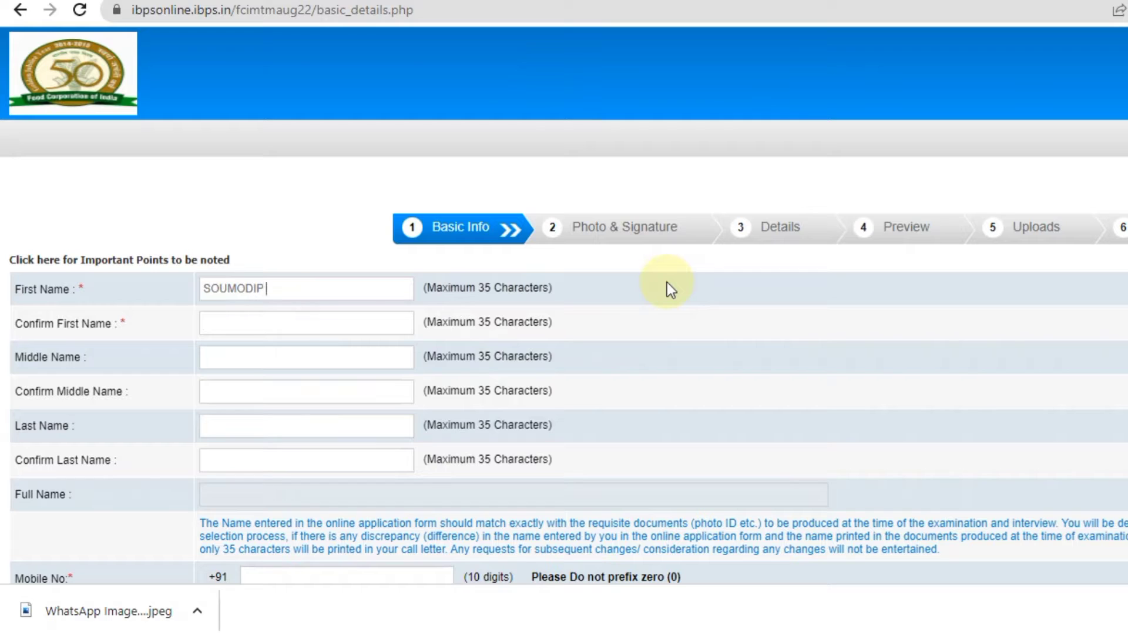
pyautogui.press('Tab')
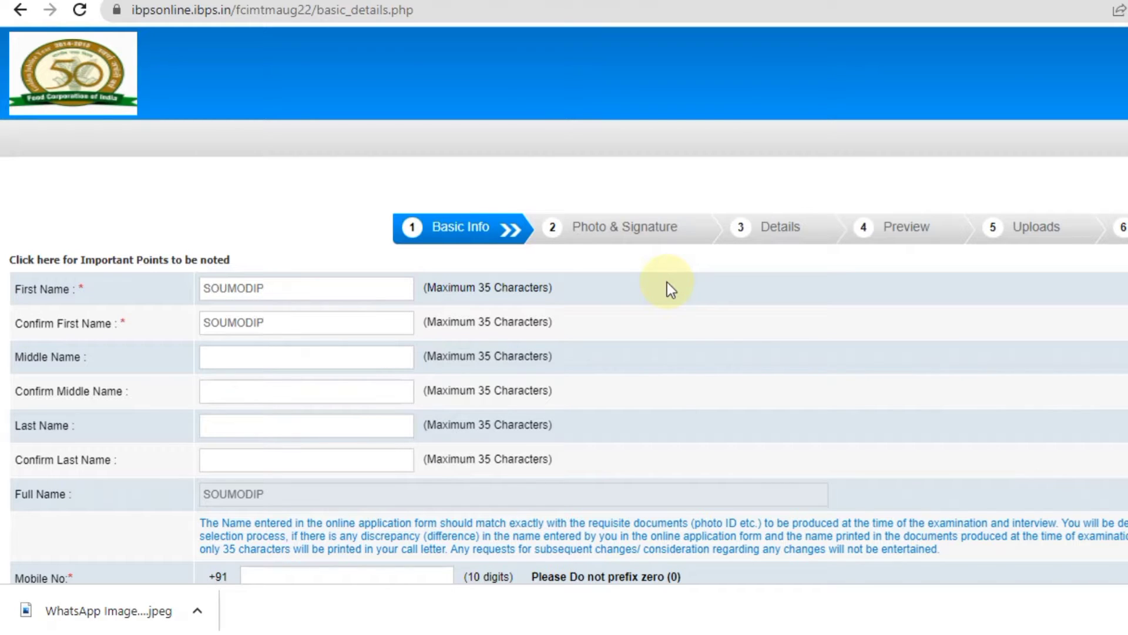
pyautogui.press('Tab')
pyautogui.press('Tab')
pyautogui.press('Tab')
pyautogui.press('Tab')
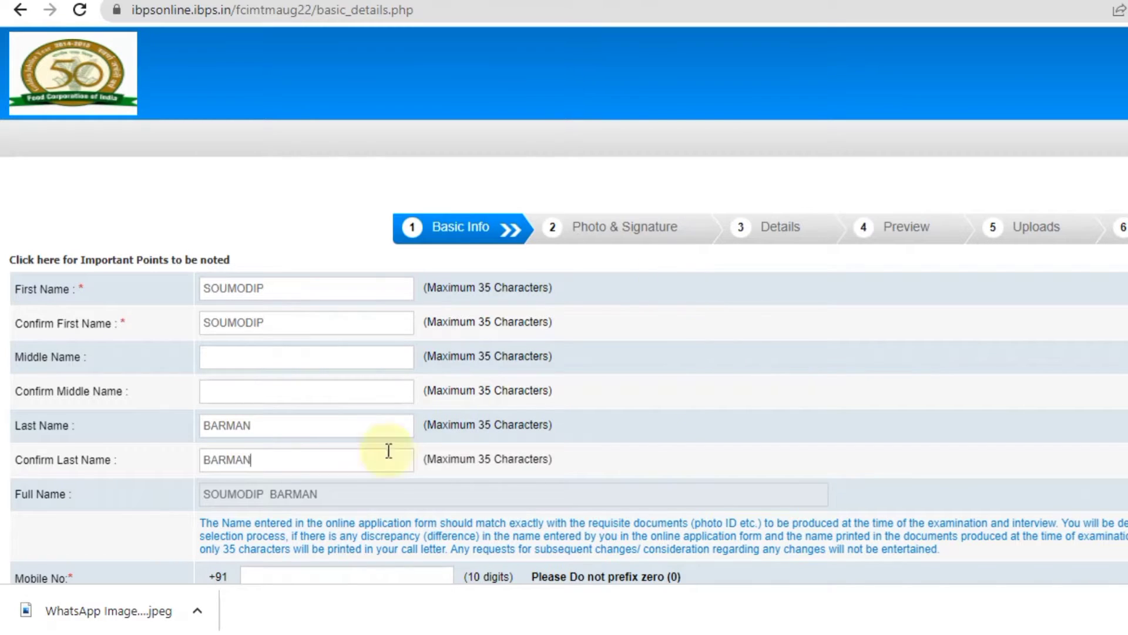
# Enter and confirm the mobile number, type the security code, and submit with Validate & Save.
pyautogui.click(317, 576)
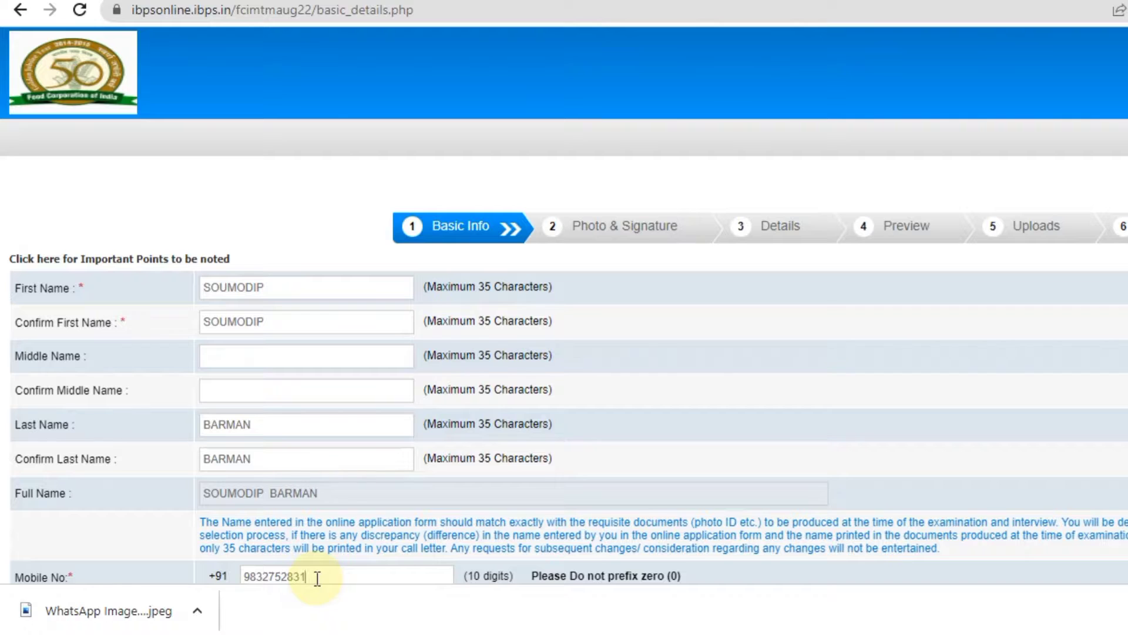
pyautogui.scroll(-4, 304, 353)
pyautogui.click(296, 389)
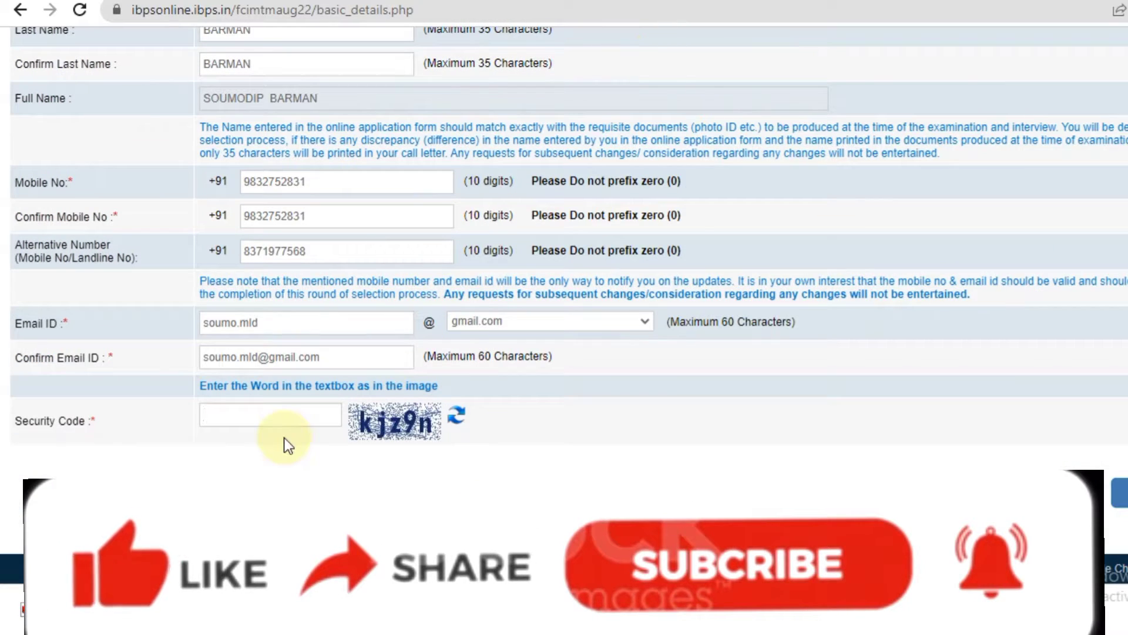
pyautogui.write('k')
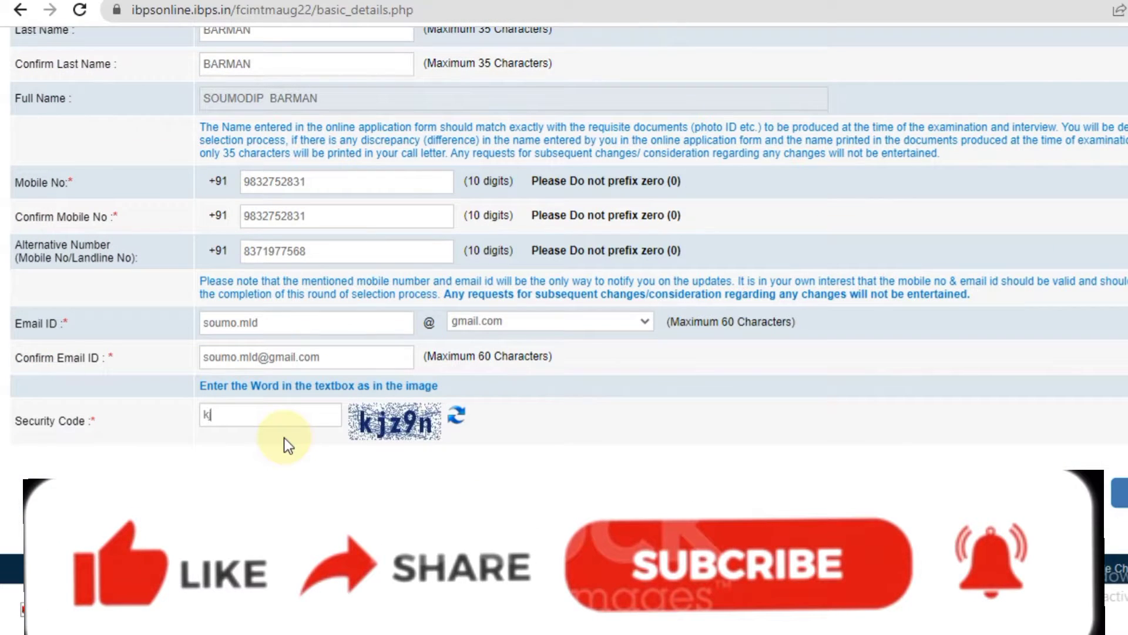
pyautogui.write('jz9n')
pyautogui.click(661, 488)
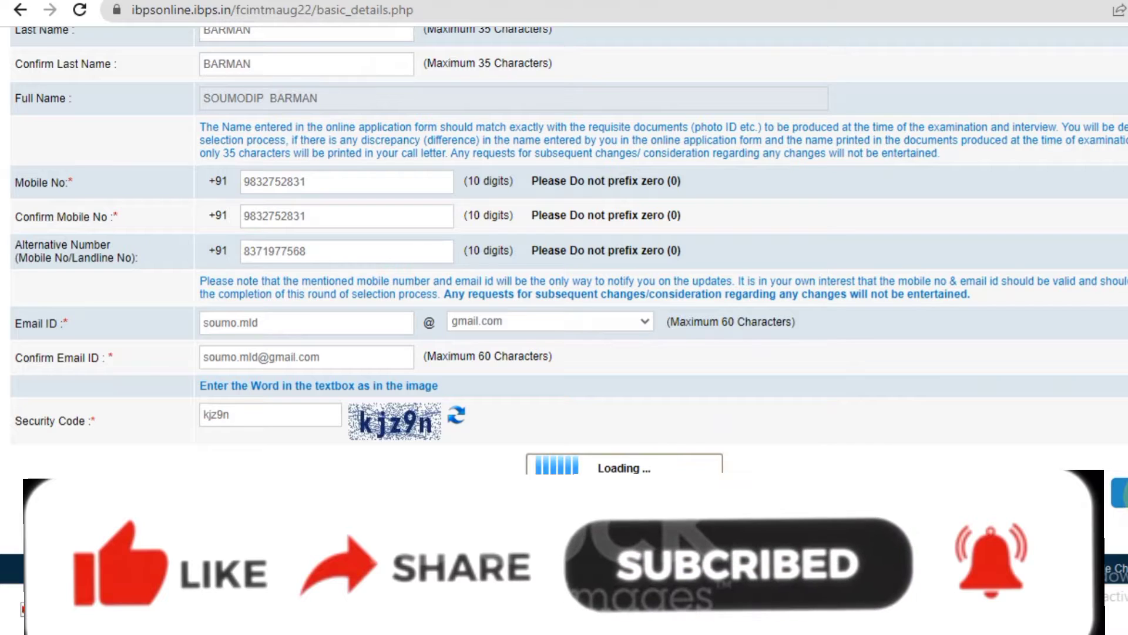
# Retype the first name and its confirmation in title case instead of capitals.
pyautogui.scroll(4, 661, 466)
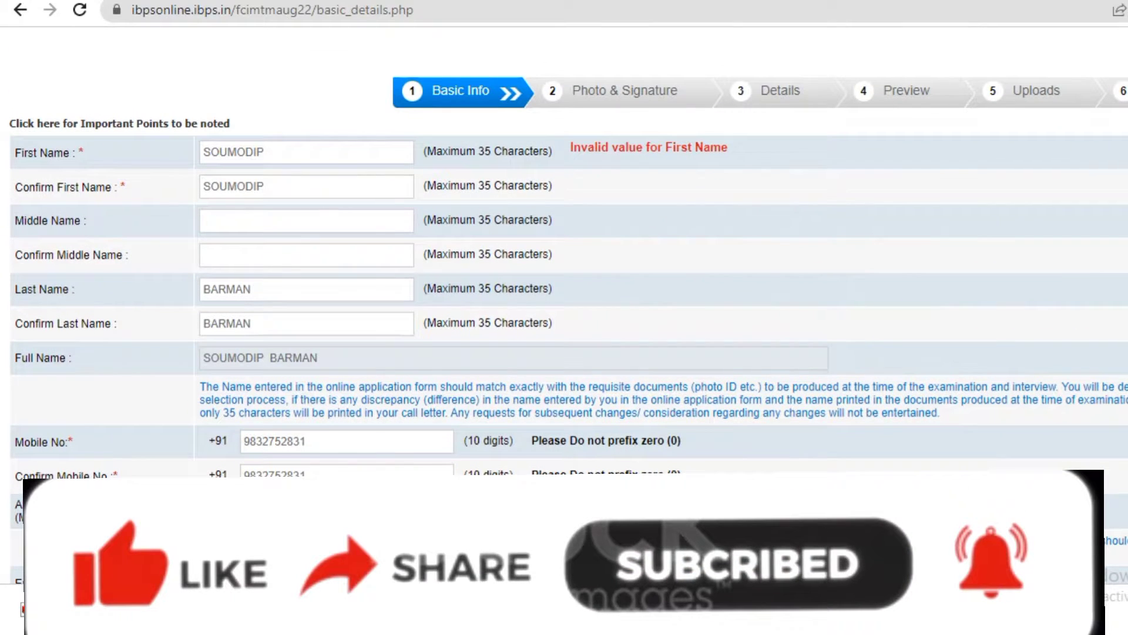
pyautogui.doubleClick(393, 151)
pyautogui.press('BackSpace')
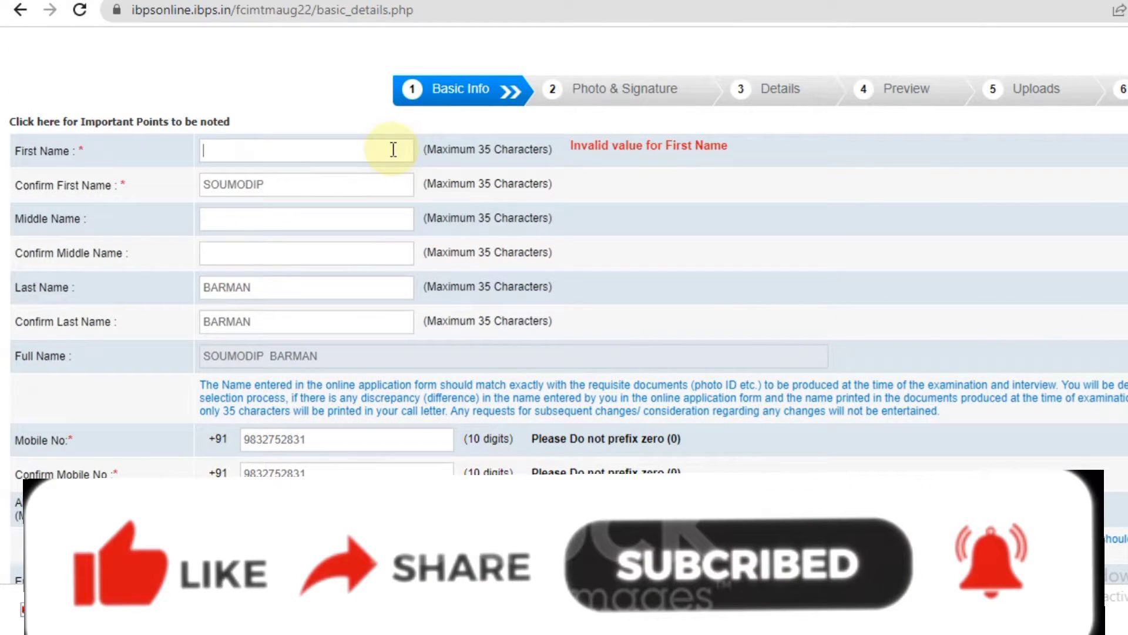
pyautogui.doubleClick(353, 178)
pyautogui.press('BackSpace')
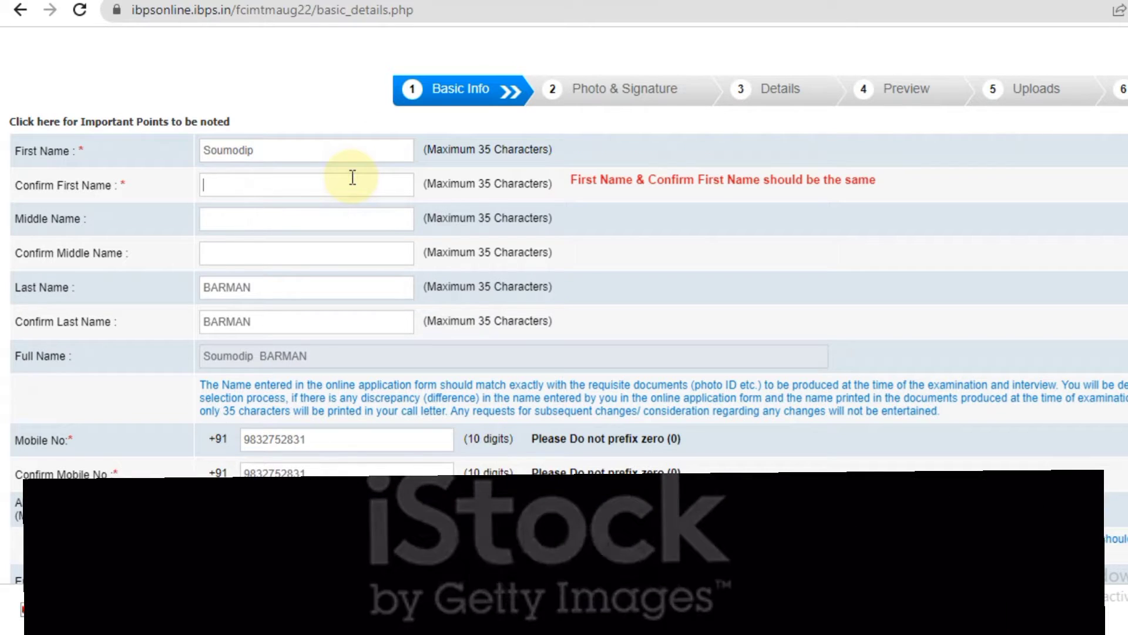
pyautogui.doubleClick(353, 178)
pyautogui.click(208, 187)
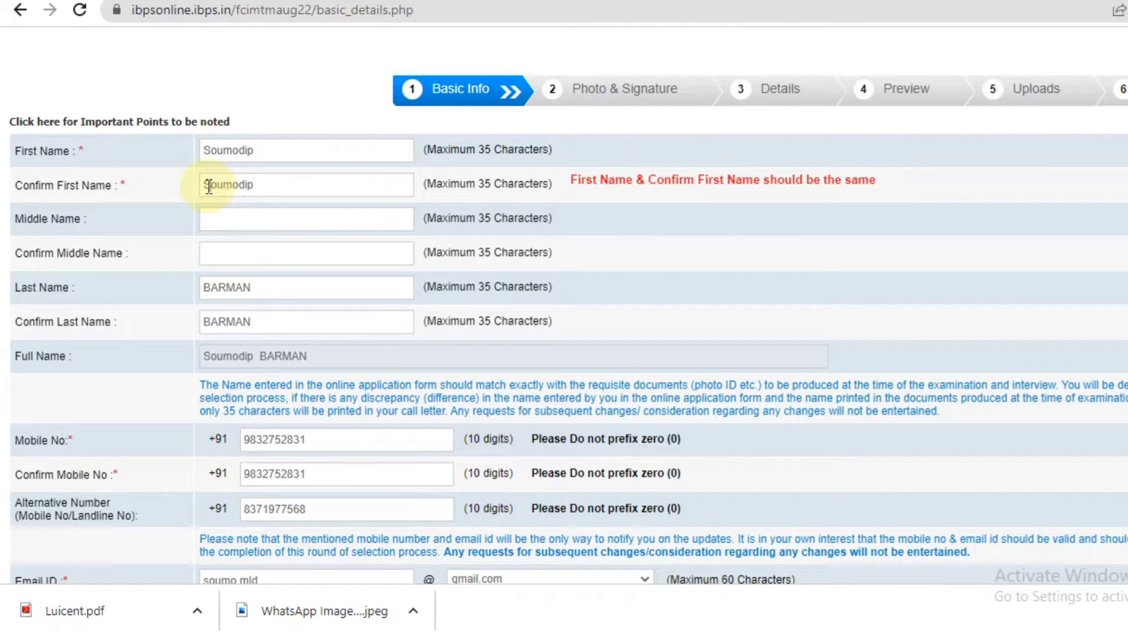
# Retype the last name and its confirmation in title case, then save Basic Info and confirm.
pyautogui.click(262, 286)
pyautogui.press('BackSpace')
pyautogui.press('BackSpace')
pyautogui.press('BackSpace')
pyautogui.press('BackSpace')
pyautogui.press('BackSpace')
pyautogui.click(262, 318)
pyautogui.press('BackSpace')
pyautogui.press('BackSpace')
pyautogui.press('BackSpace')
pyautogui.press('BackSpace')
pyautogui.press('BackSpace')
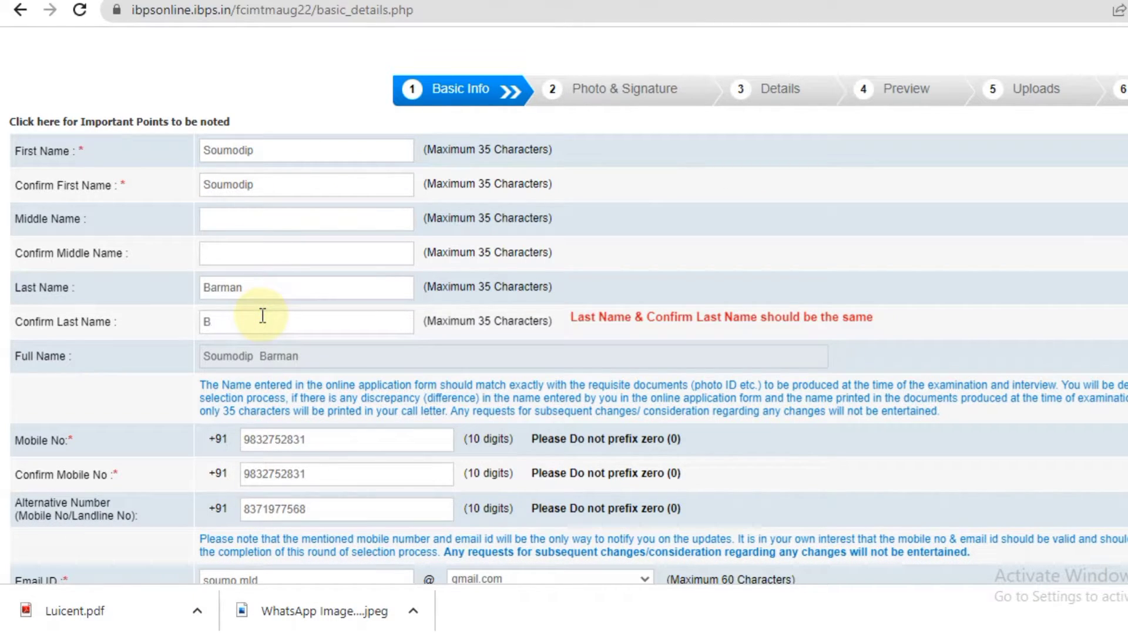
pyautogui.click(376, 324)
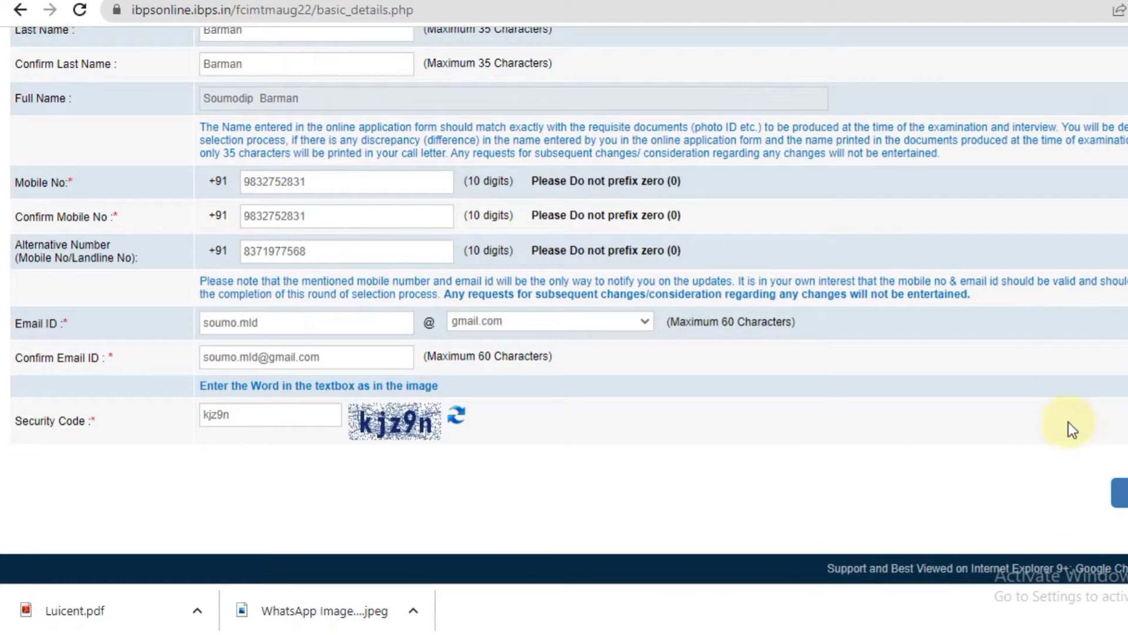
pyautogui.click(1071, 428)
pyautogui.click(706, 160)
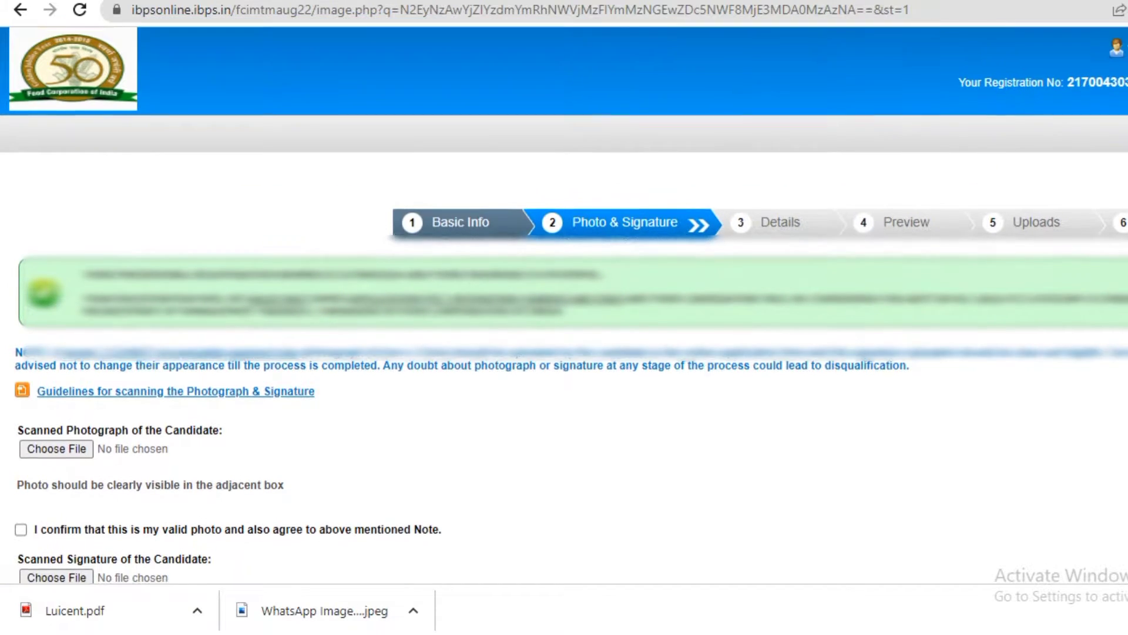
# Upload the image 'photo' as the candidate's photograph after PHOTO 1 JPG is rejected for size.
pyautogui.scroll(-4, 893, 227)
pyautogui.scroll(4, 564, 305)
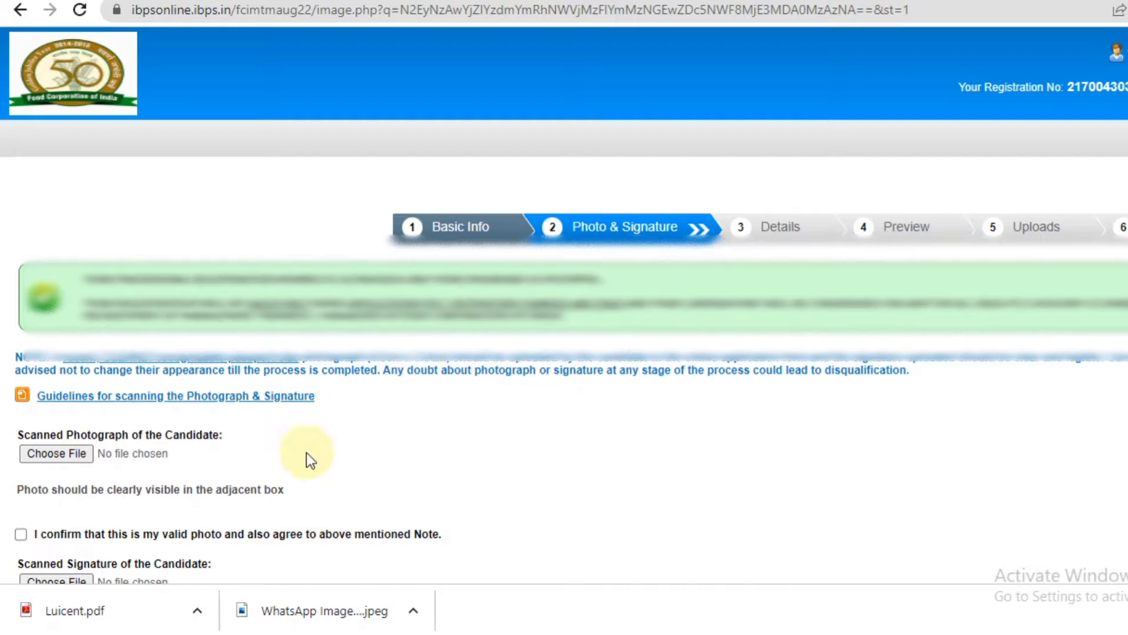
pyautogui.click(72, 456)
pyautogui.moveTo(617, 88); pyautogui.dragTo(615, 141)
pyautogui.click(365, 114)
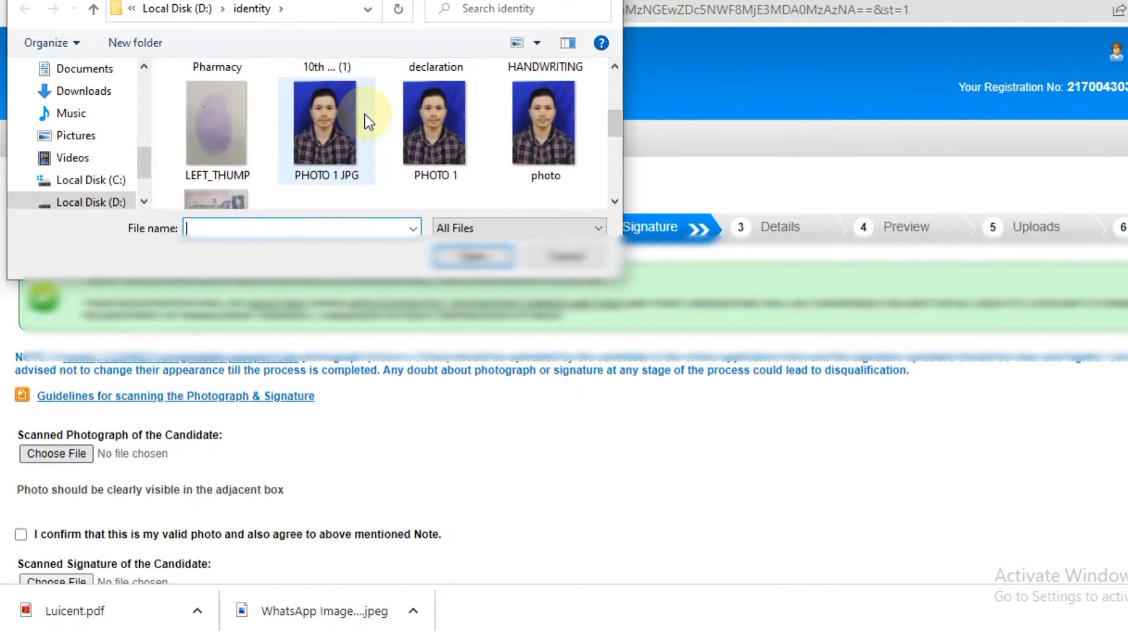
pyautogui.click(470, 259)
pyautogui.click(56, 453)
pyautogui.click(615, 201)
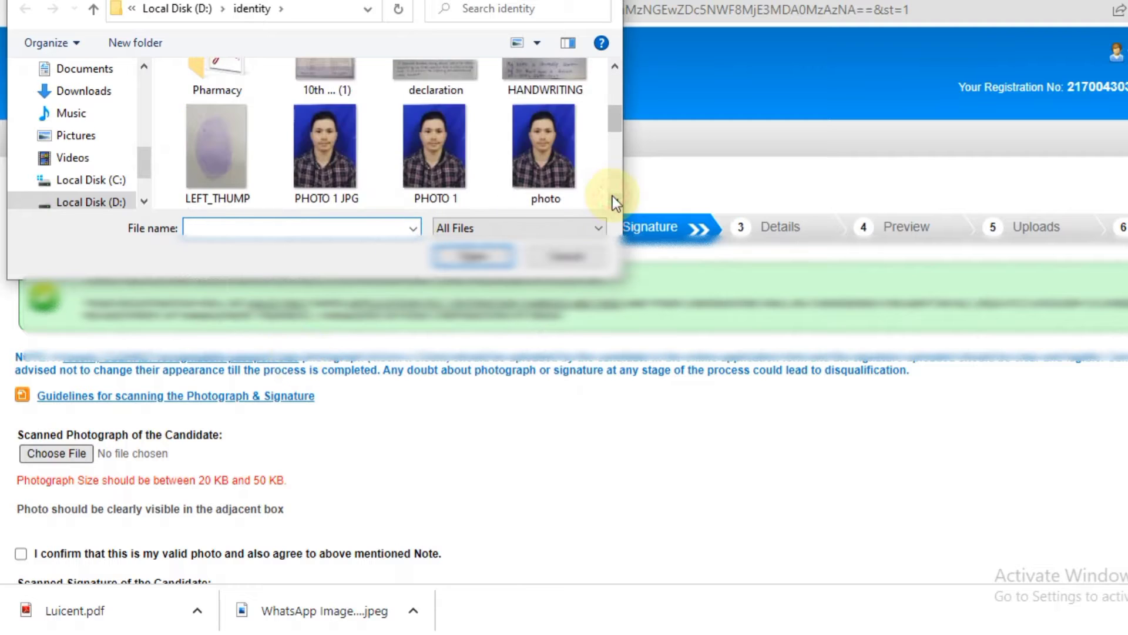
pyautogui.doubleClick(544, 147)
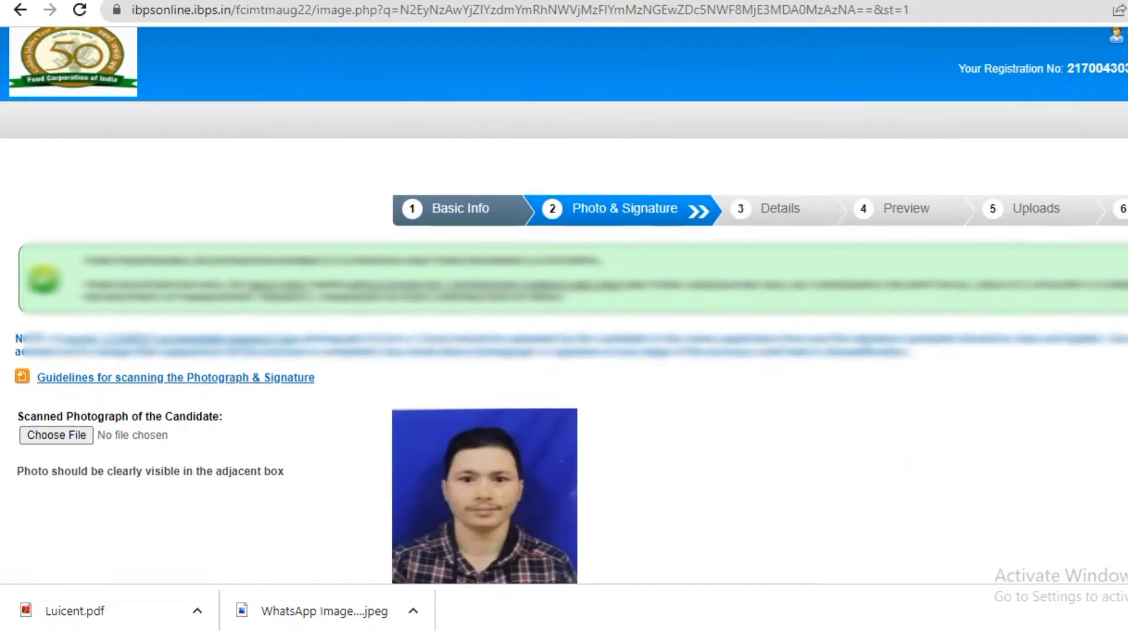
# Try the 'declaration' image as the signature, which fails the 10–20 KB limit, and open a new tab.
pyautogui.scroll(-6, 805, 494)
pyautogui.click(83, 340)
pyautogui.click(615, 201)
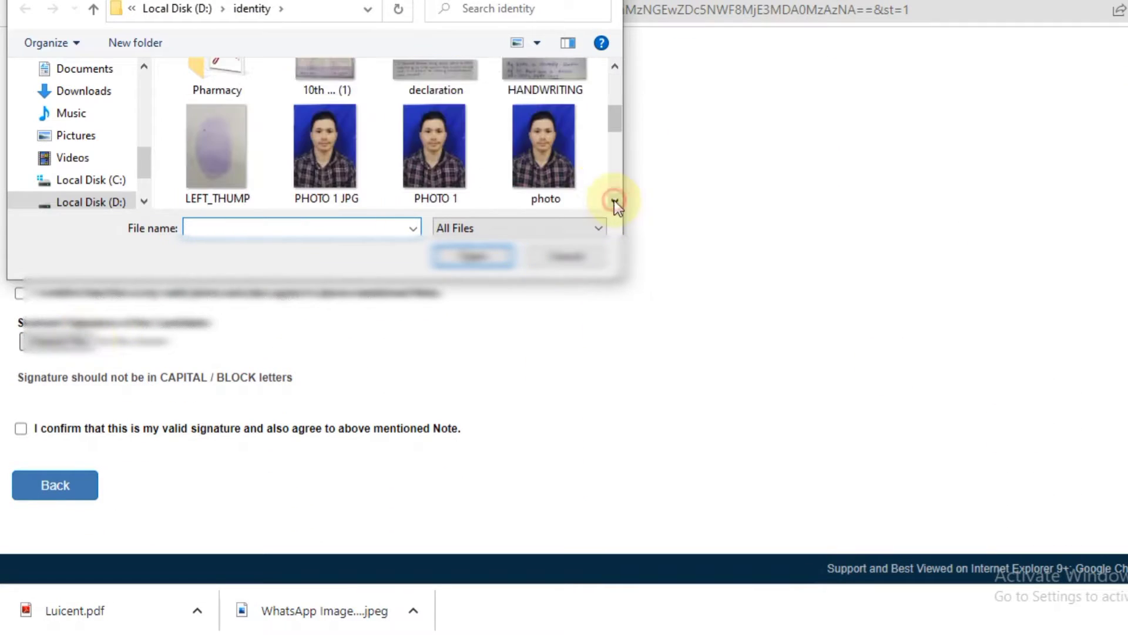
pyautogui.click(473, 103)
pyautogui.click(493, 256)
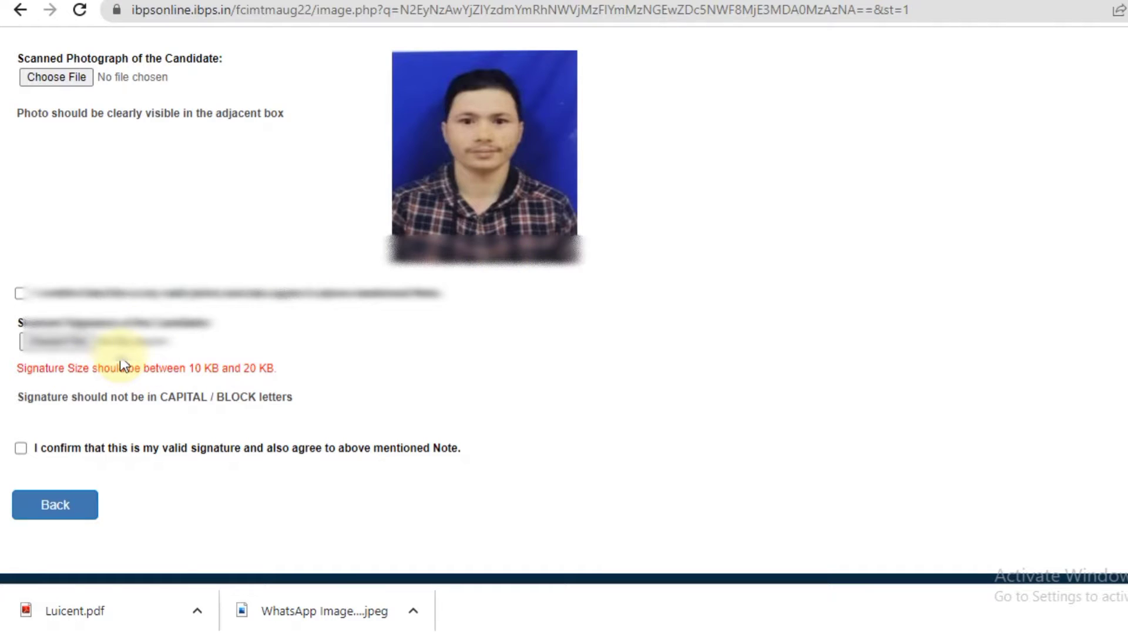
pyautogui.click(809, 1)
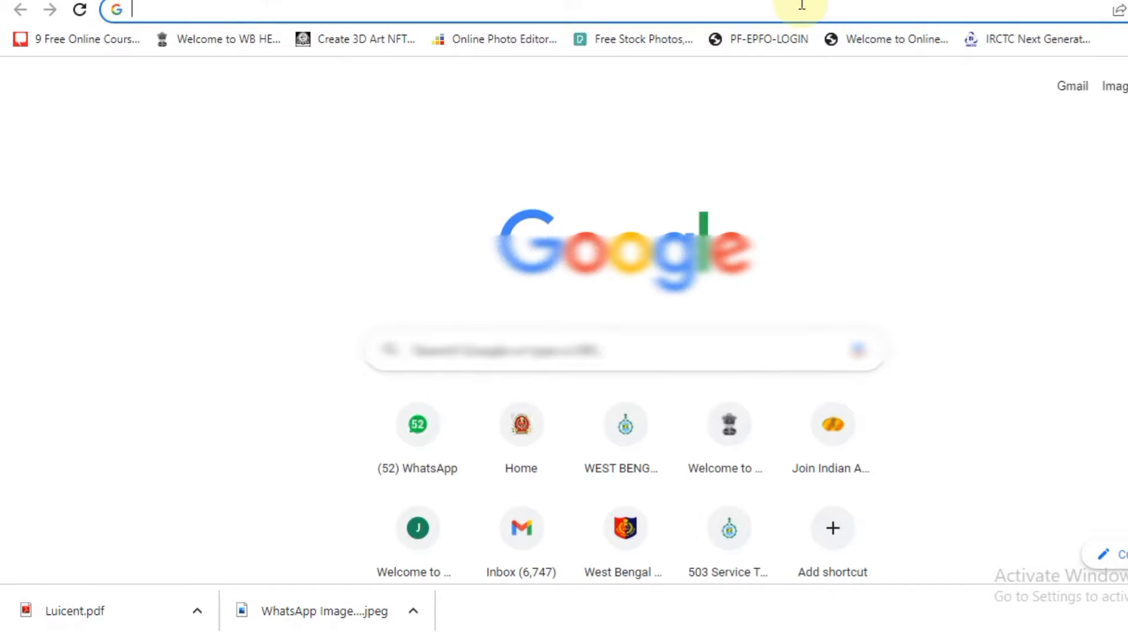
# Return to the IBPS application tab showing the empty Details step.
pyautogui.click(801, 5)
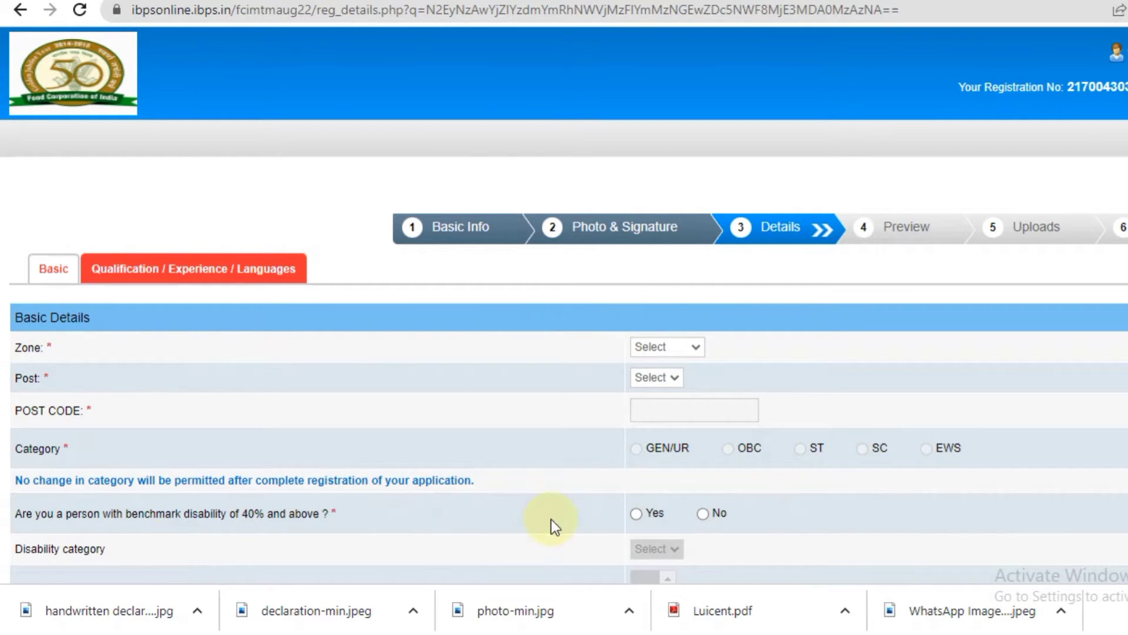
pyautogui.scroll(-8, 564, 305)
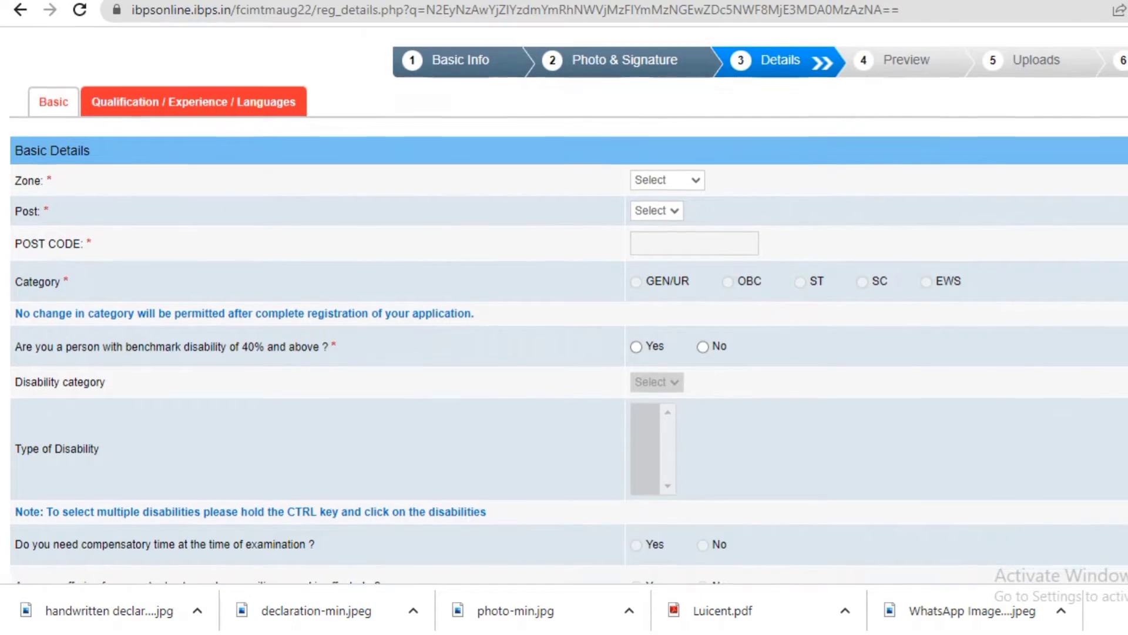
pyautogui.scroll(-3, 564, 305)
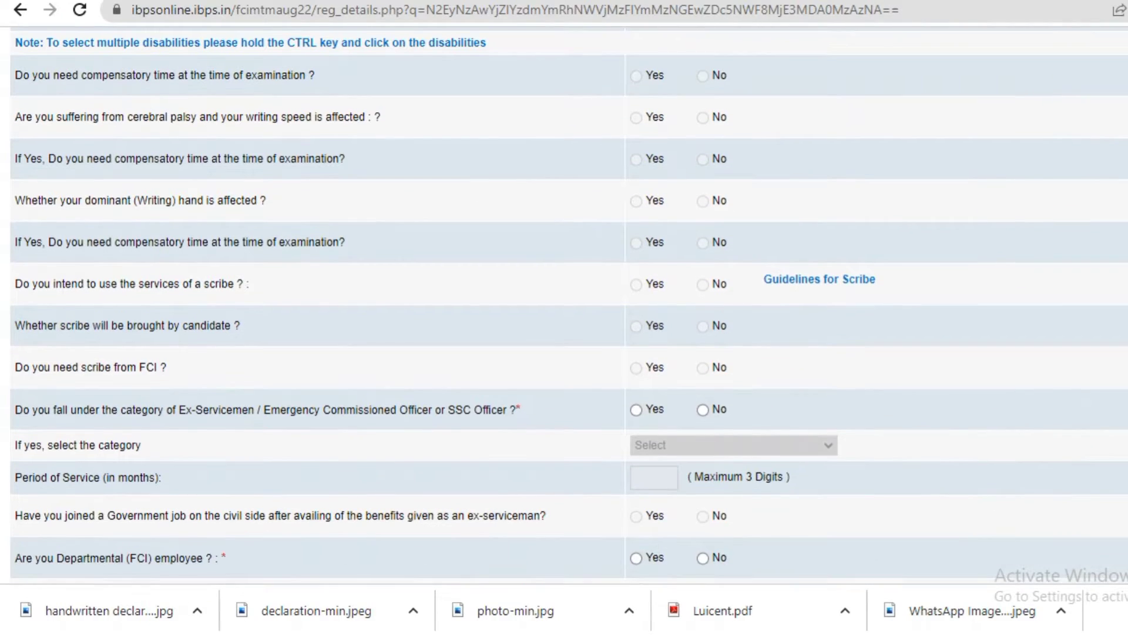
pyautogui.scroll(1, 565, 305)
pyautogui.scroll(-5, 564, 305)
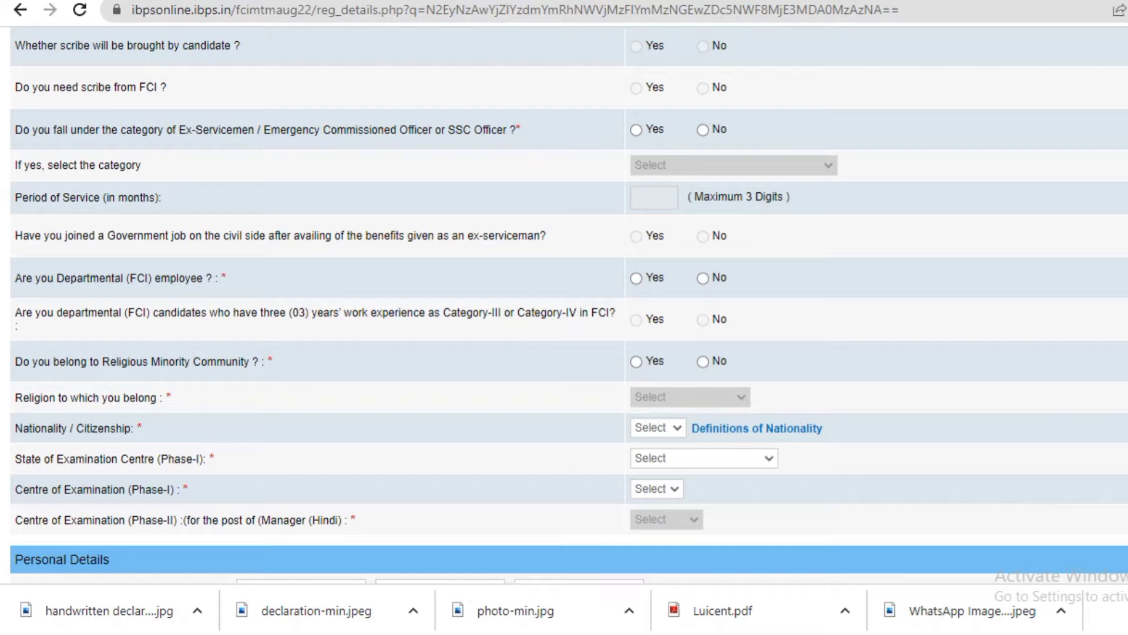
pyautogui.scroll(-6, 564, 305)
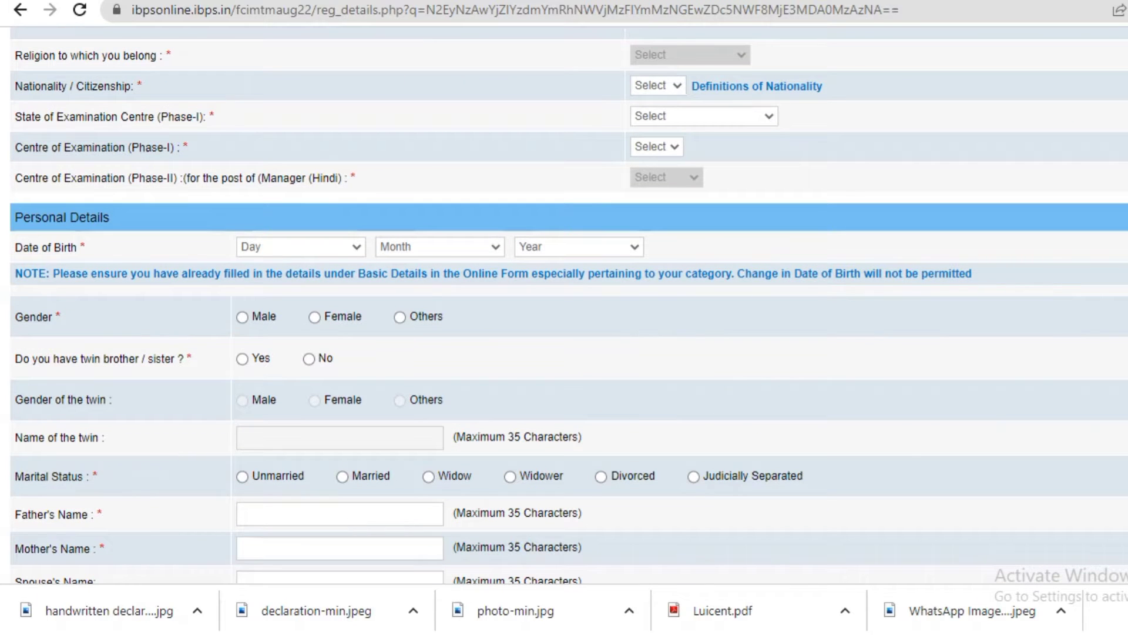
pyautogui.scroll(-4, 564, 305)
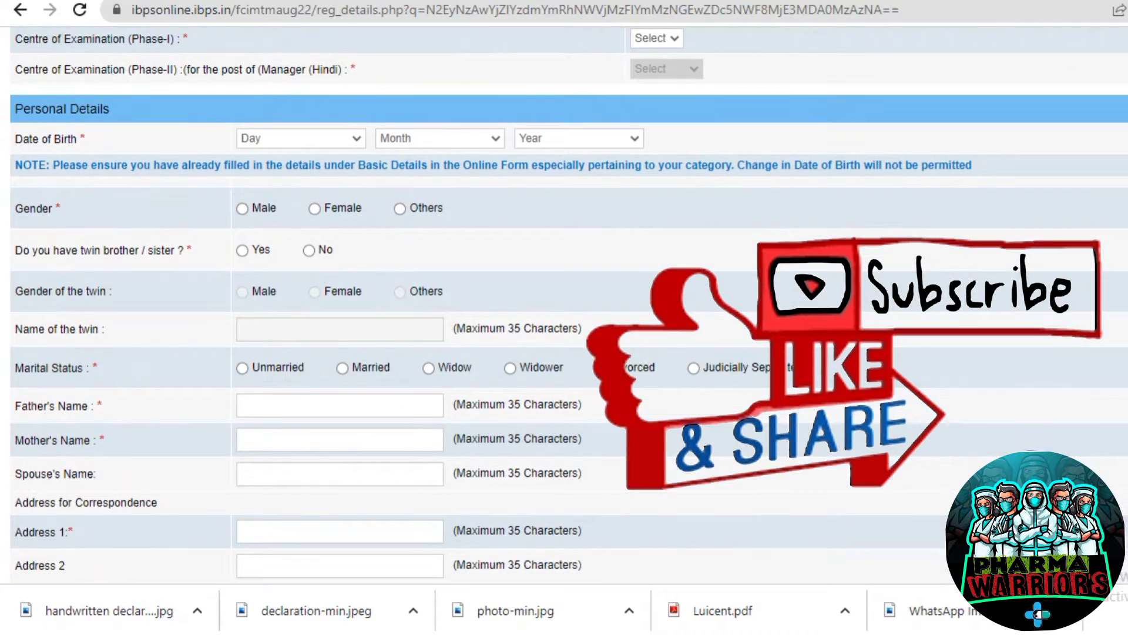
pyautogui.scroll(-9, 565, 305)
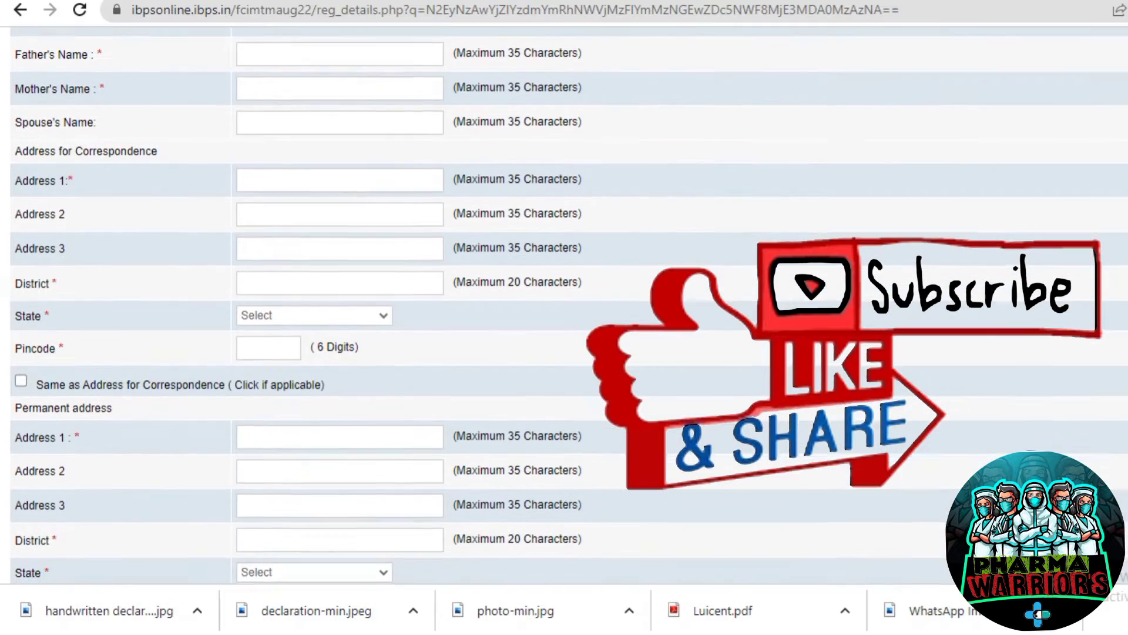
pyautogui.scroll(20, 564, 305)
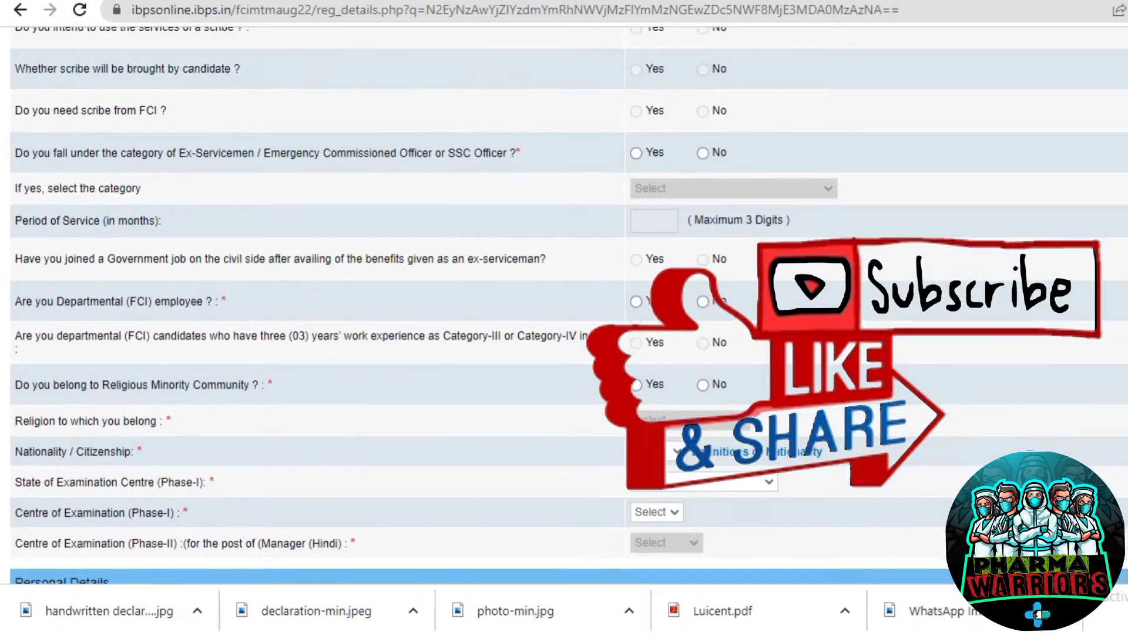
# Set Zone to East, Post to Manager (General) and category to SC, acknowledging the category alert.
pyautogui.scroll(-1, 753, 185)
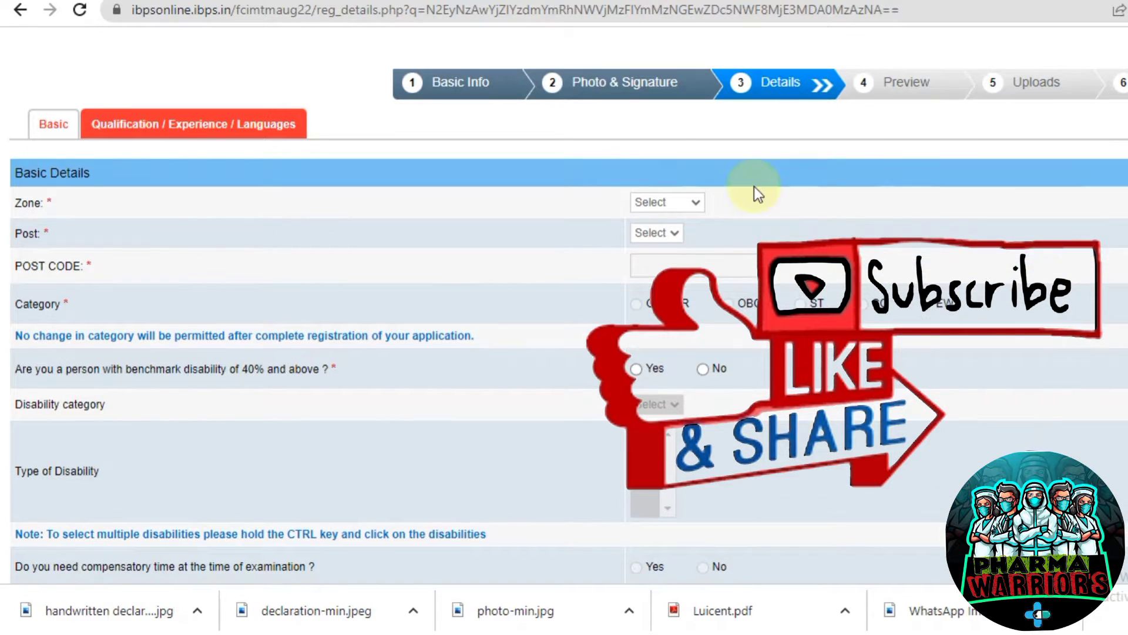
pyautogui.click(680, 203)
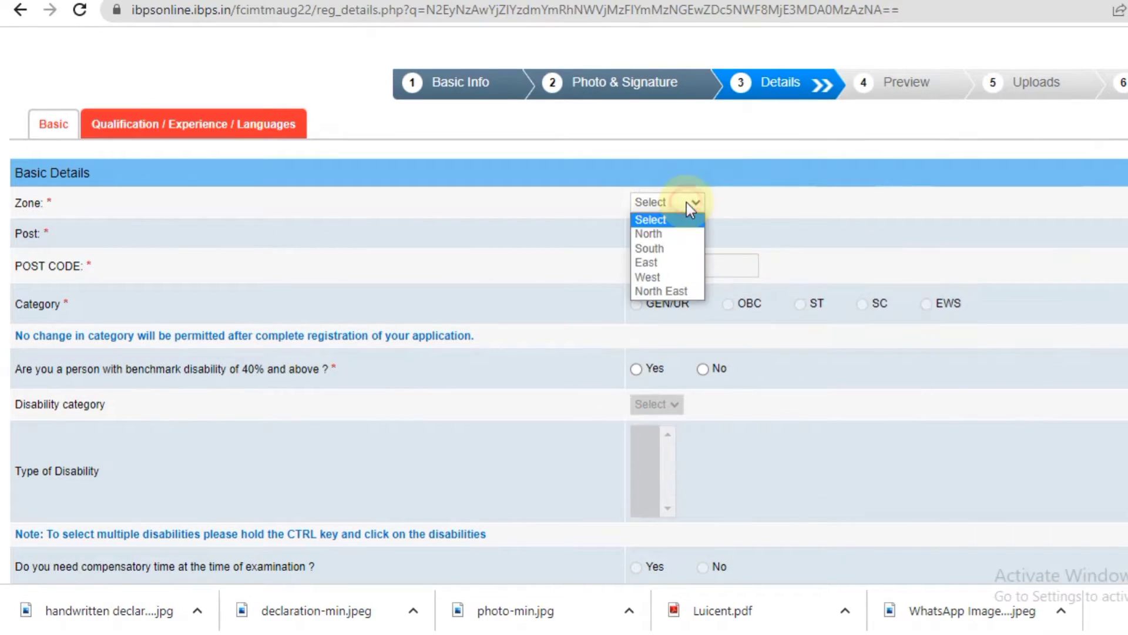
pyautogui.click(676, 262)
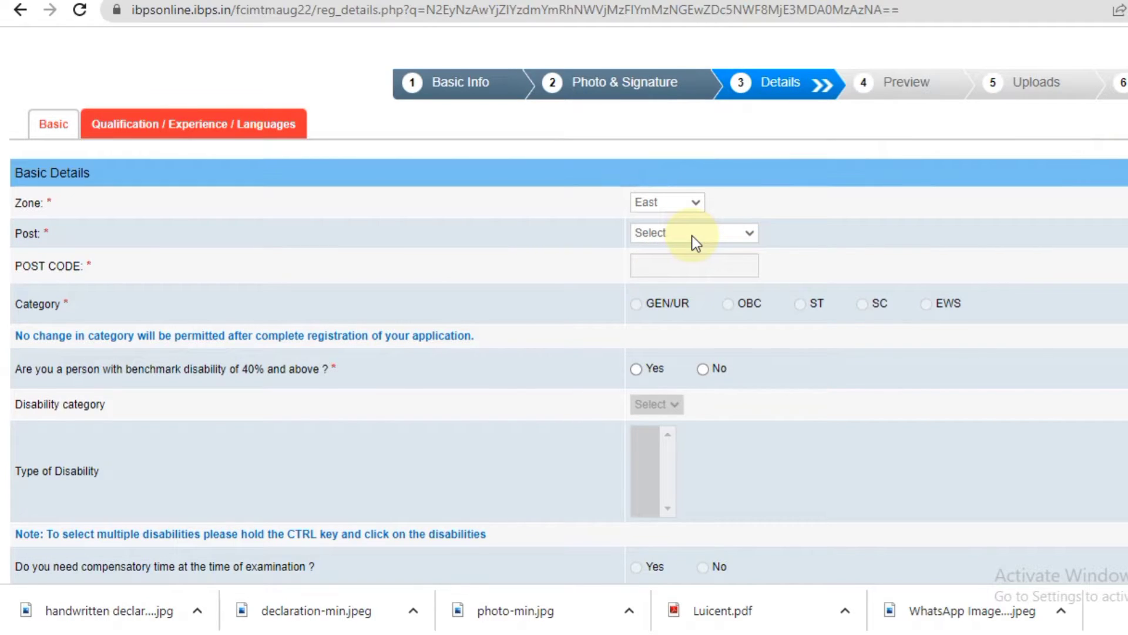
pyautogui.click(749, 234)
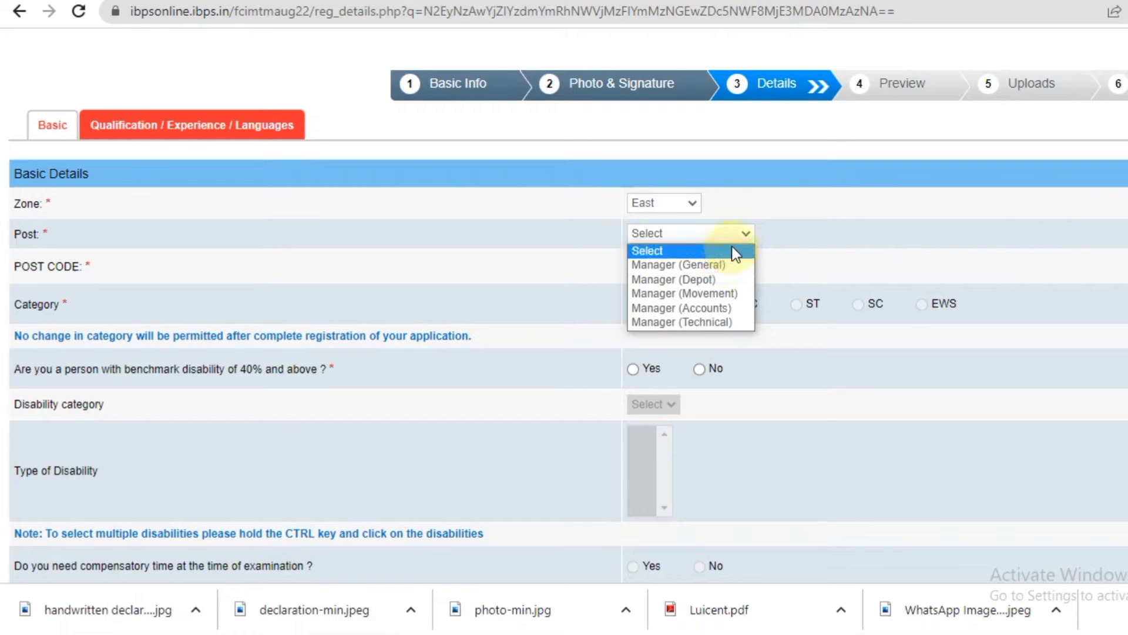
pyautogui.press('Escape')
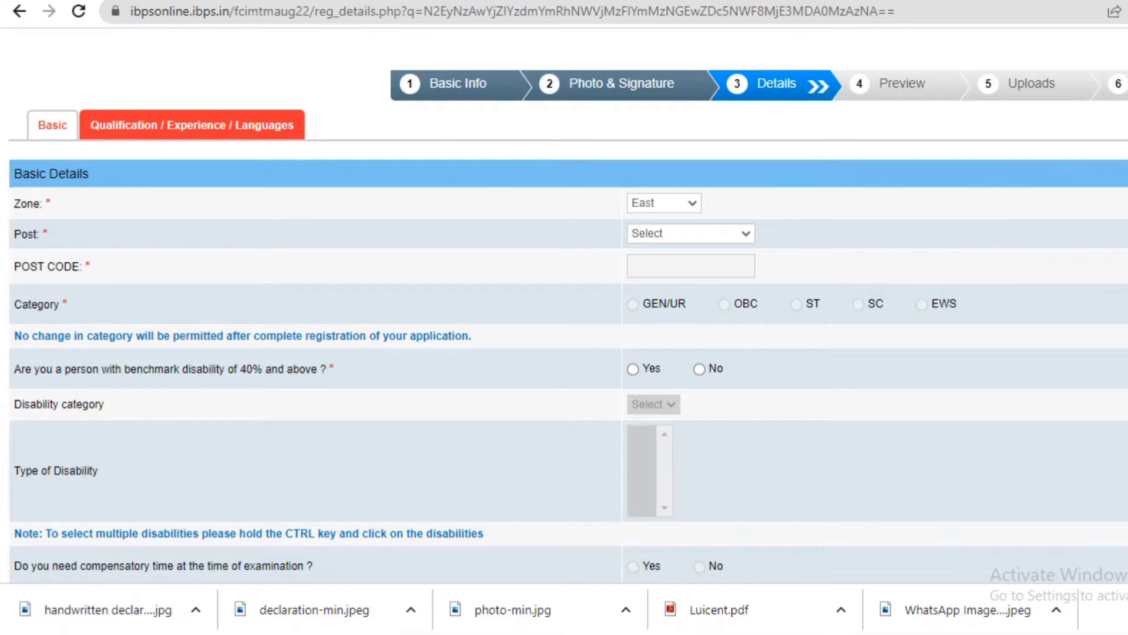
pyautogui.click(742, 234)
pyautogui.click(732, 266)
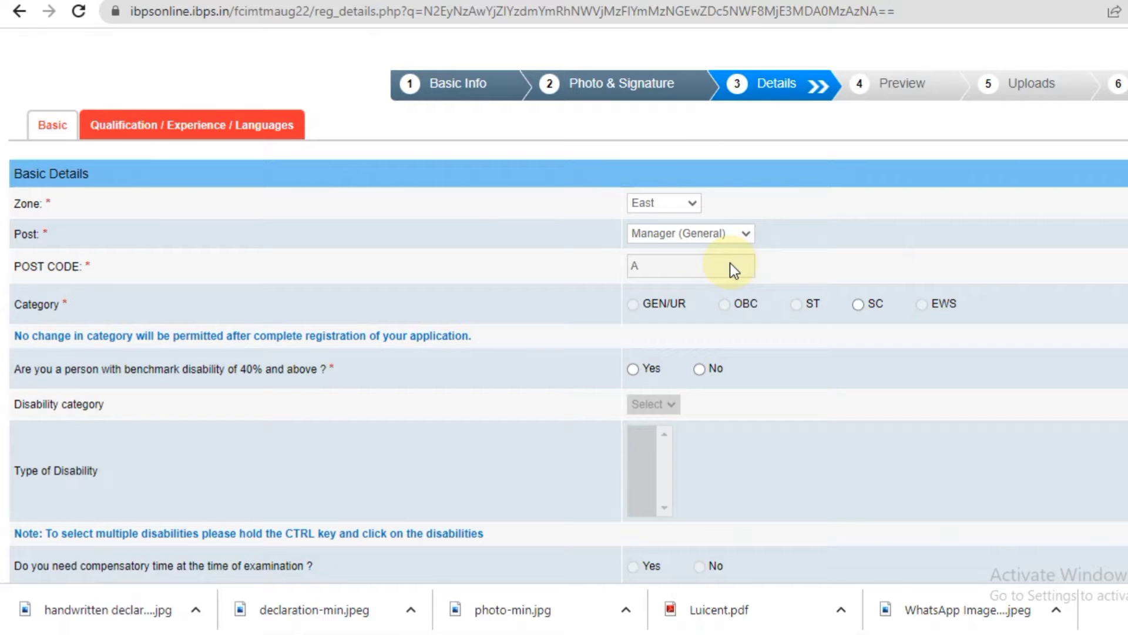
pyautogui.click(858, 304)
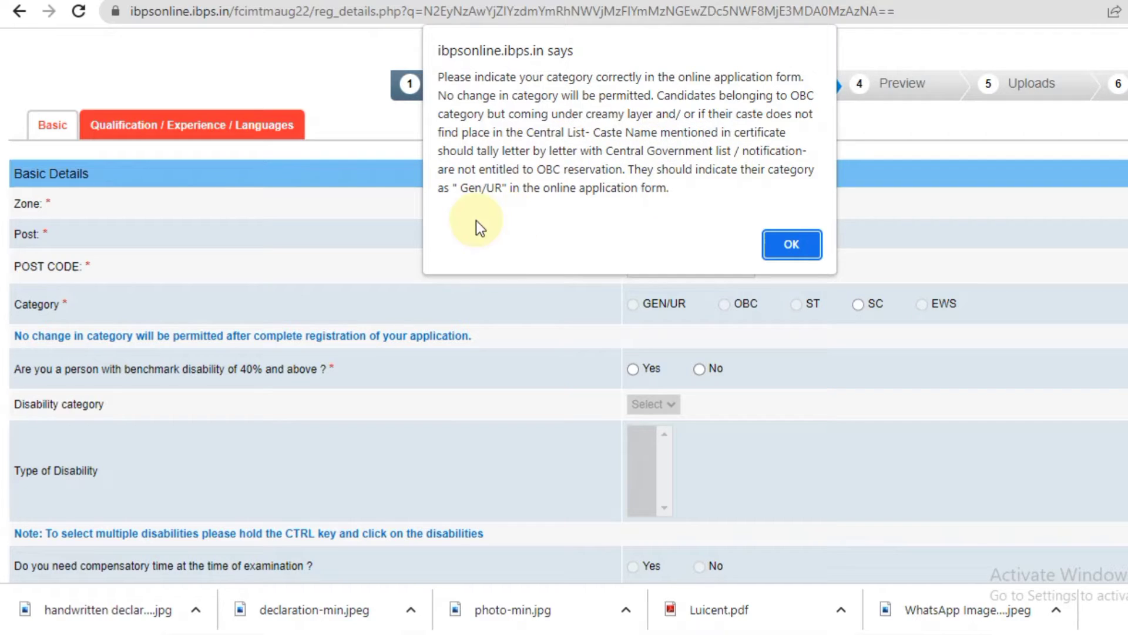
pyautogui.click(804, 247)
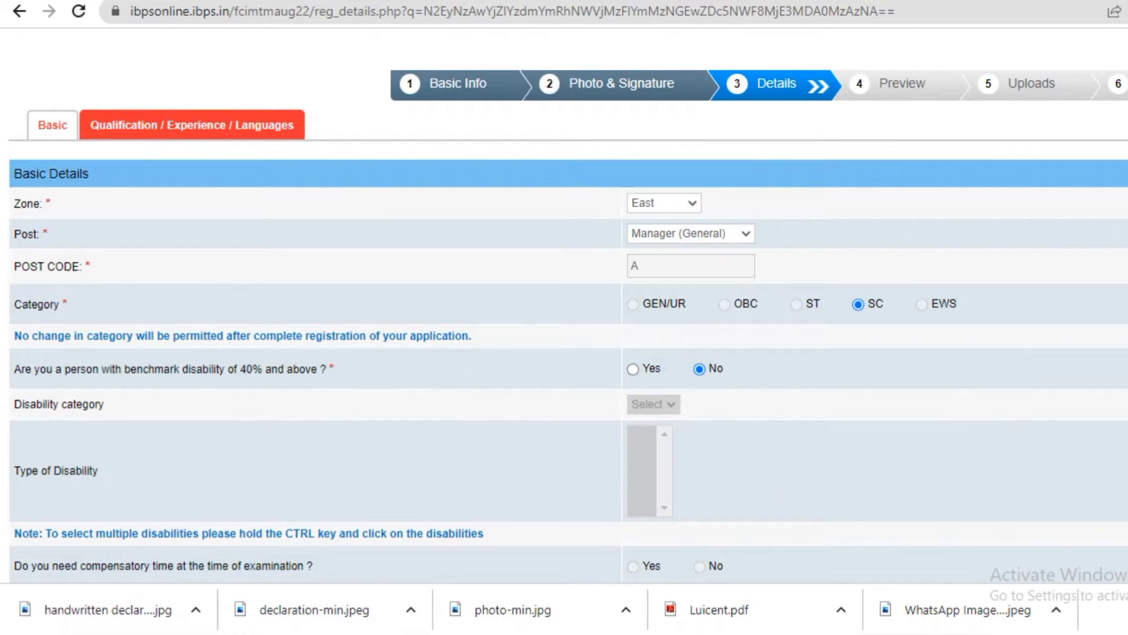
# Scroll down the Details form to the Ex-Servicemen, departmental FCI employee and religious minority questions.
pyautogui.scroll(-6, 564, 310)
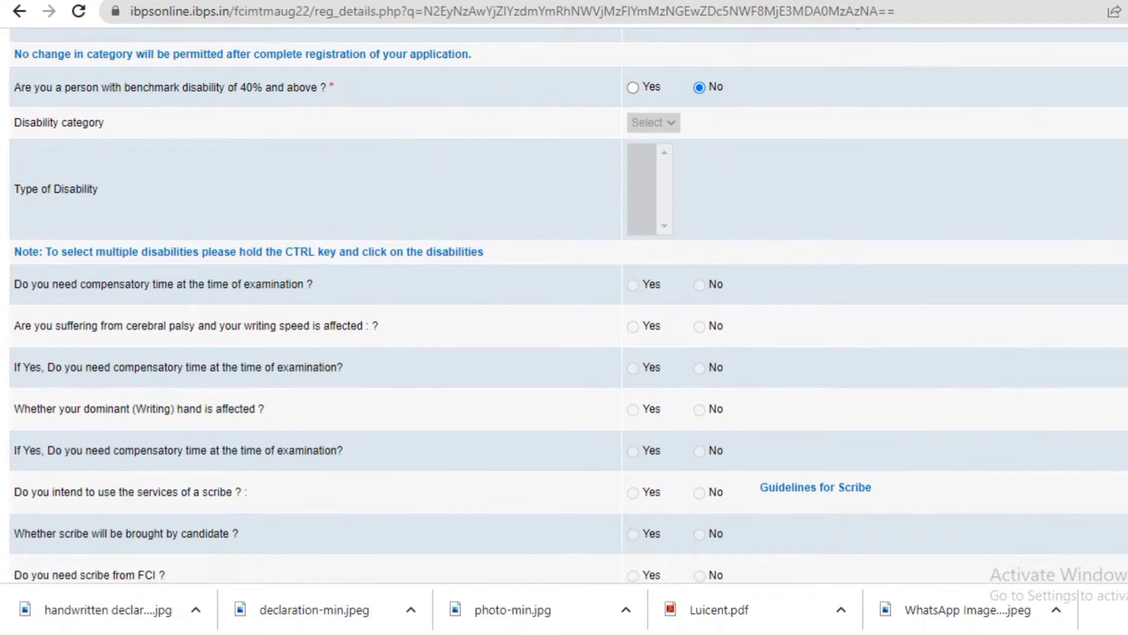
pyautogui.scroll(-1, 565, 311)
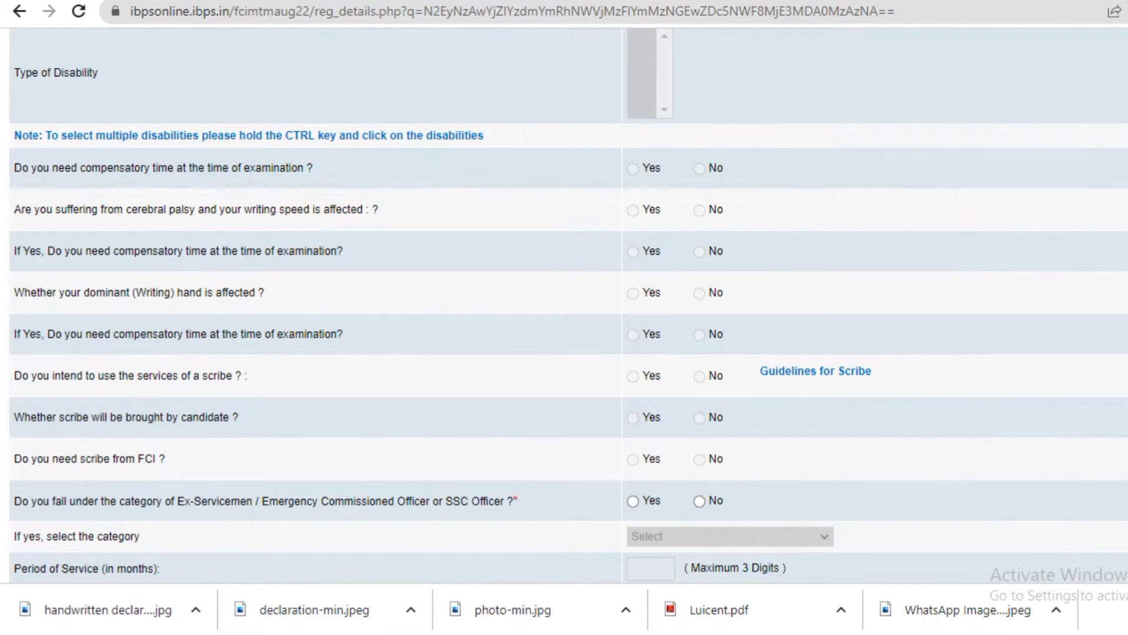
pyautogui.scroll(1, 564, 310)
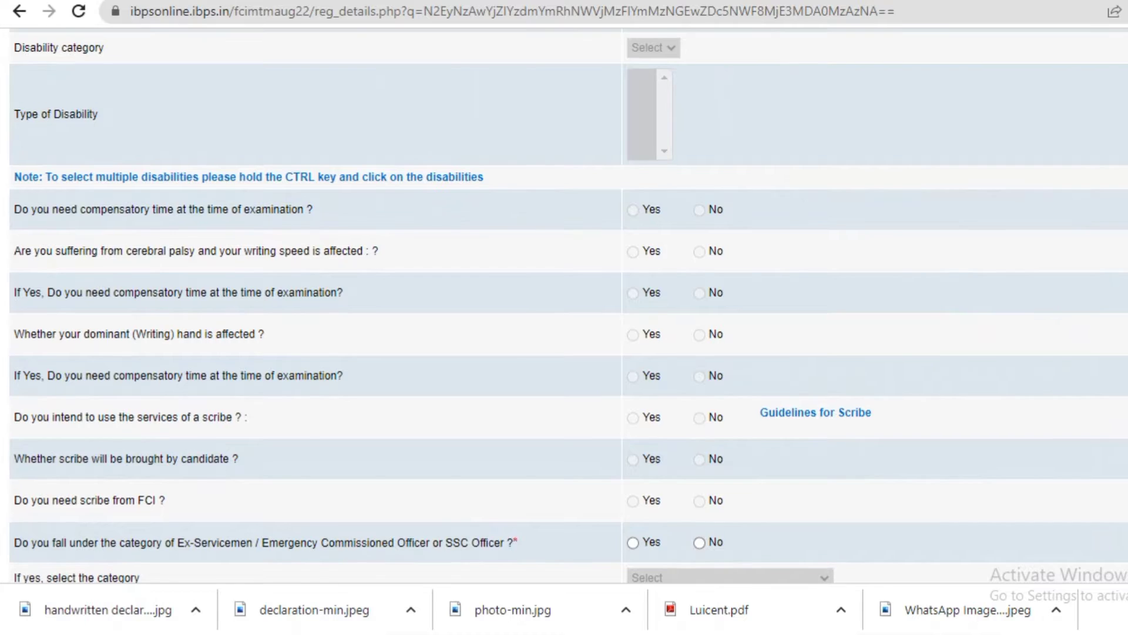
pyautogui.scroll(-5, 564, 310)
pyautogui.scroll(-1, 564, 310)
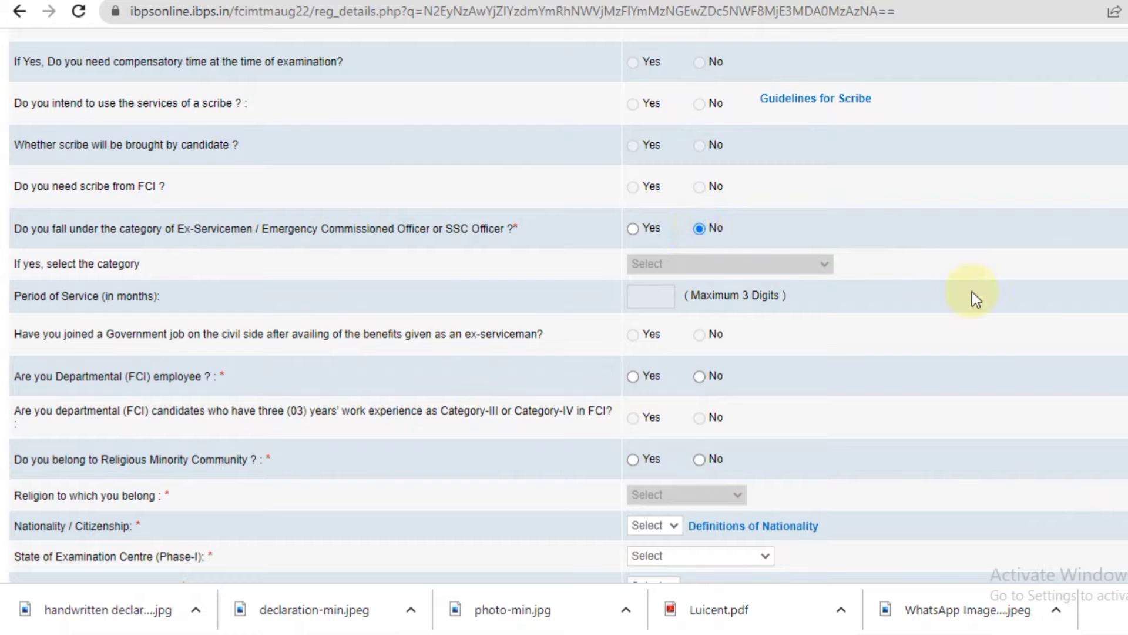
pyautogui.scroll(-4, 565, 306)
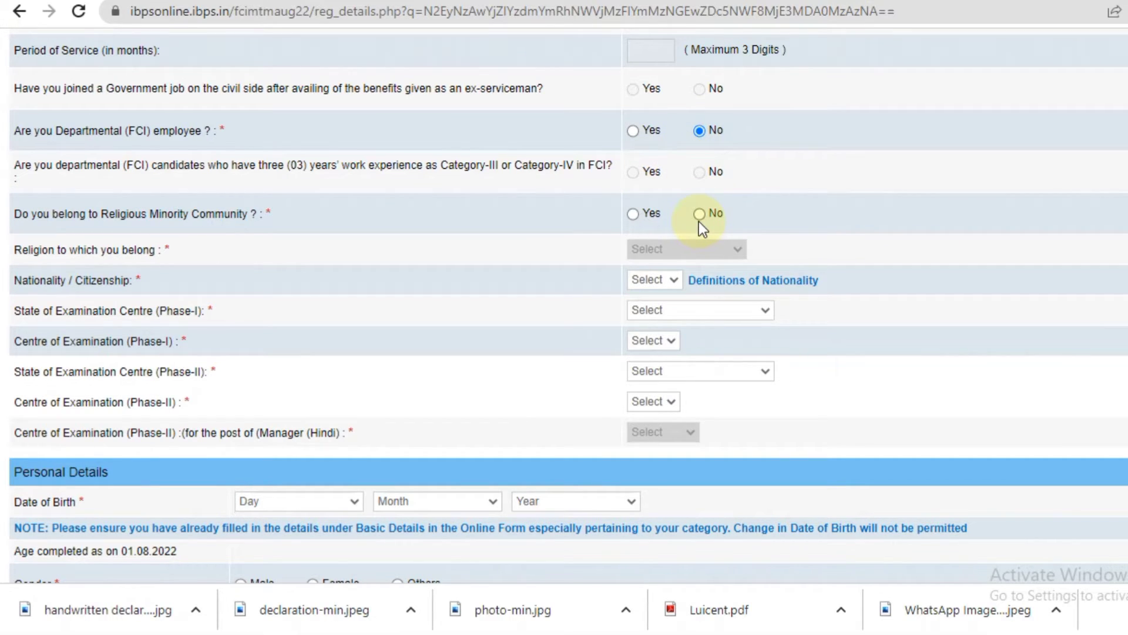
# Set nationality to Indian and Phase-I exam state WEST BENGAL with centre GREATER KOLKATA.
pyautogui.click(675, 281)
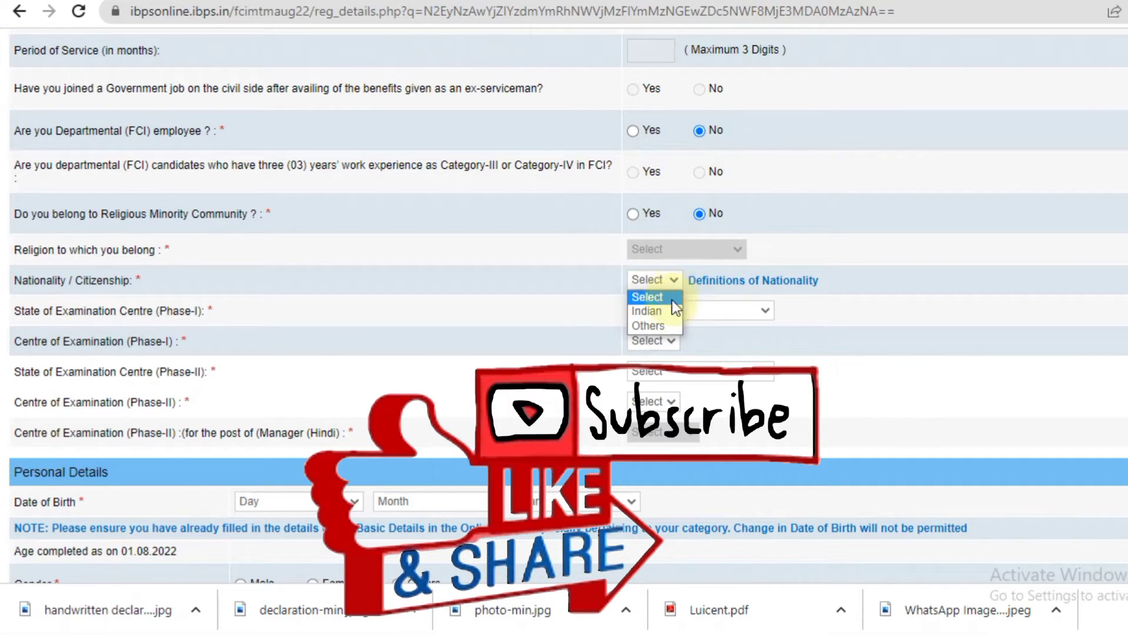
pyautogui.click(667, 304)
pyautogui.click(691, 305)
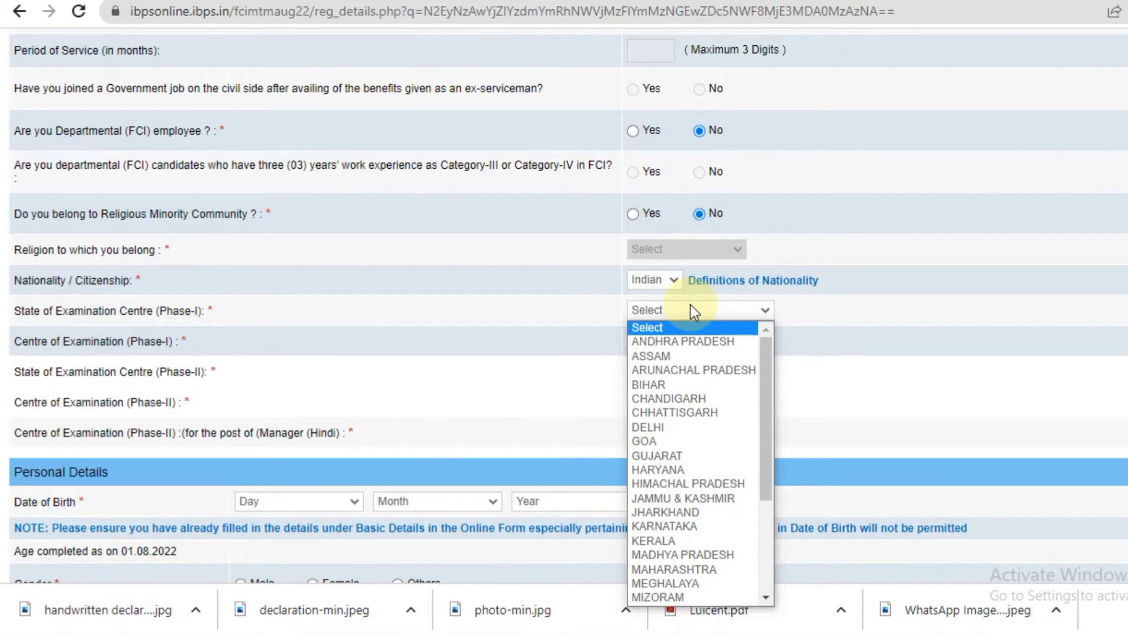
pyautogui.press('w')
pyautogui.press('Return')
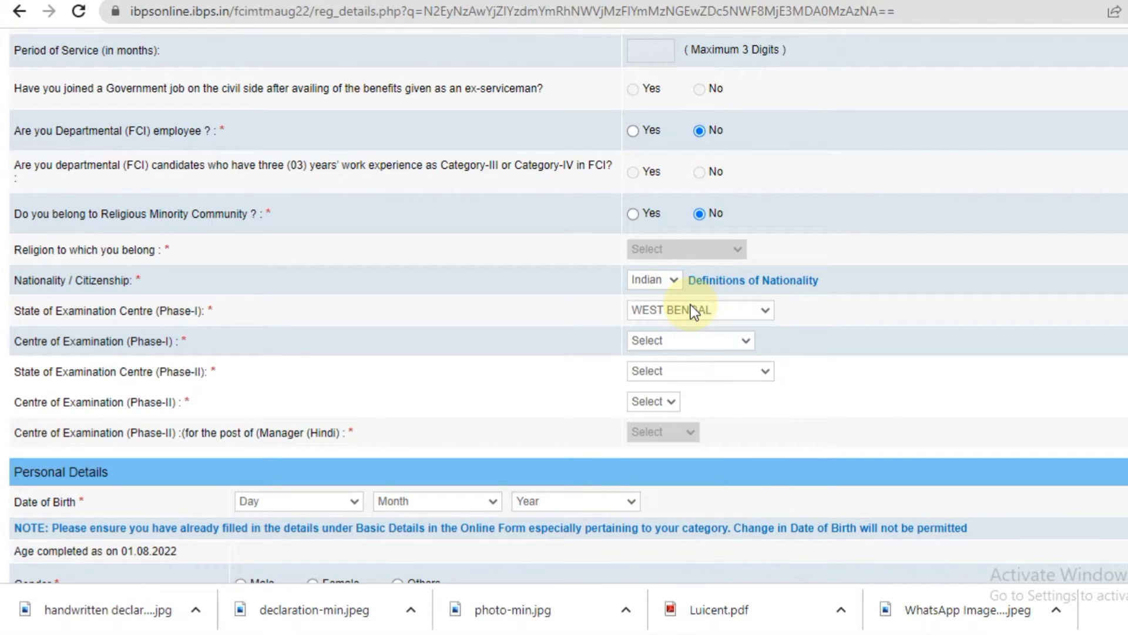
pyautogui.click(699, 342)
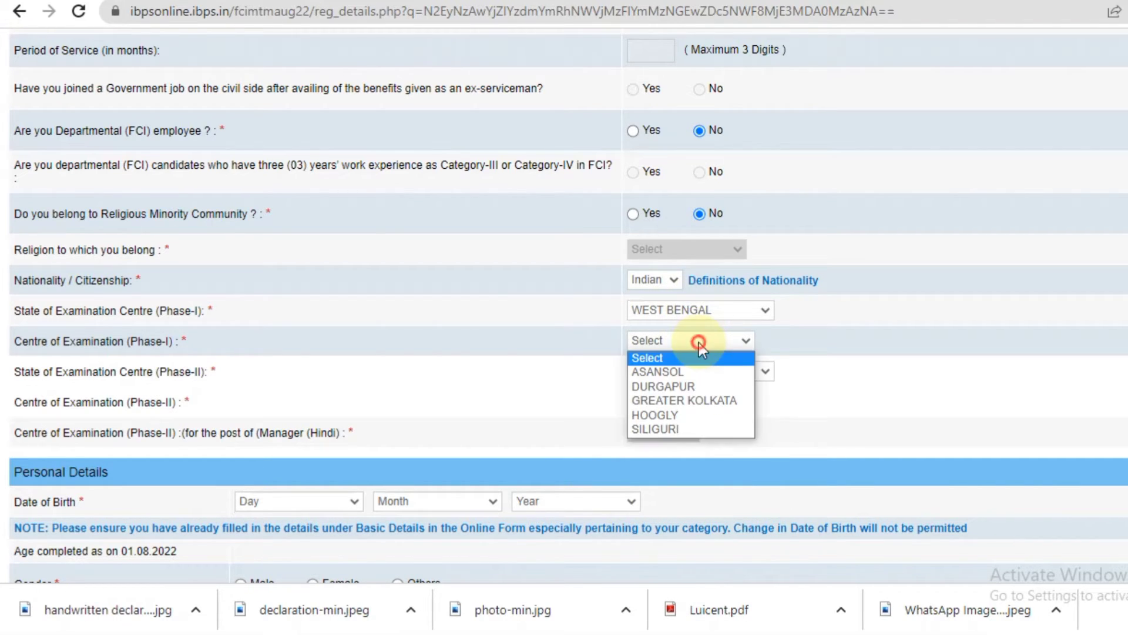
pyautogui.click(695, 400)
# Set the Phase-II exam state to WEST BENGAL and its centre to GREATER KOLKATA.
pyautogui.click(733, 368)
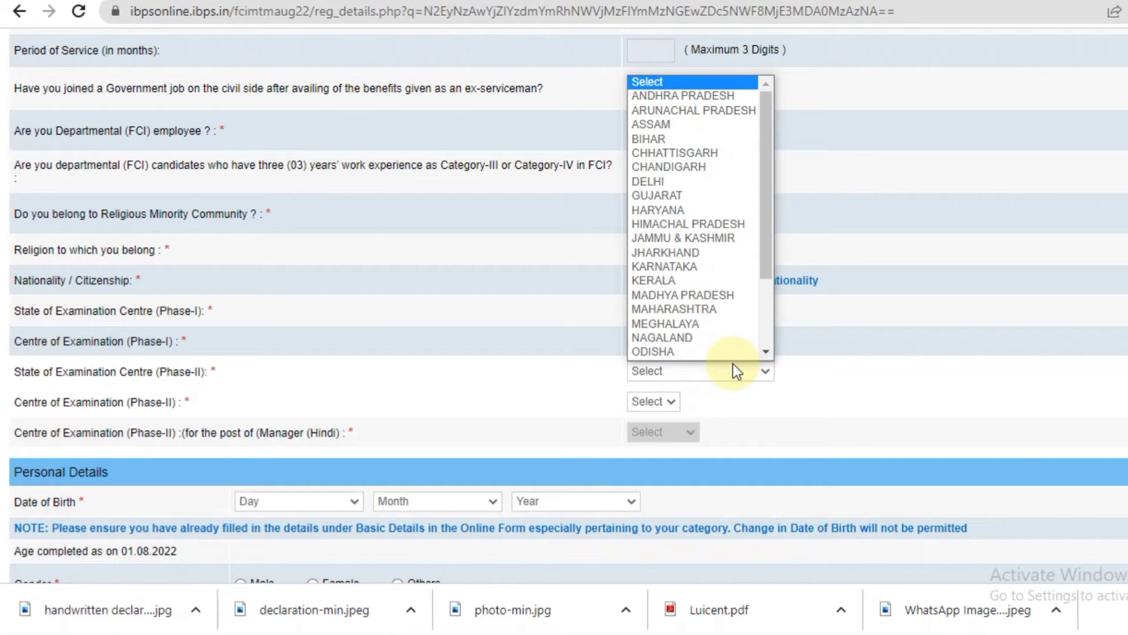
pyautogui.press('w')
pyautogui.press('Return')
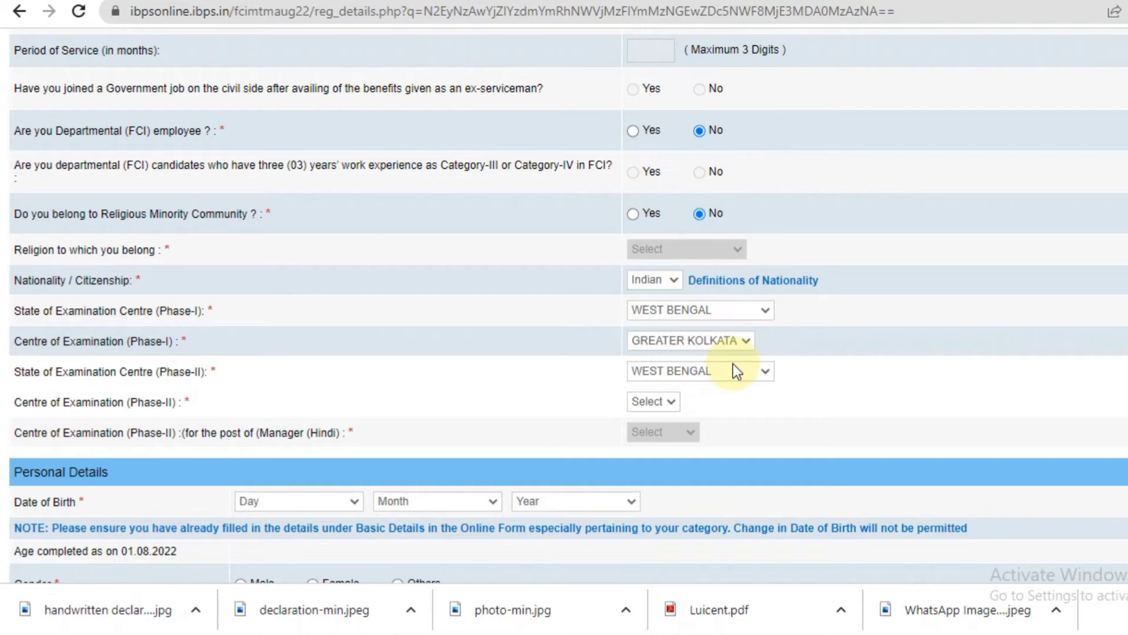
pyautogui.click(741, 400)
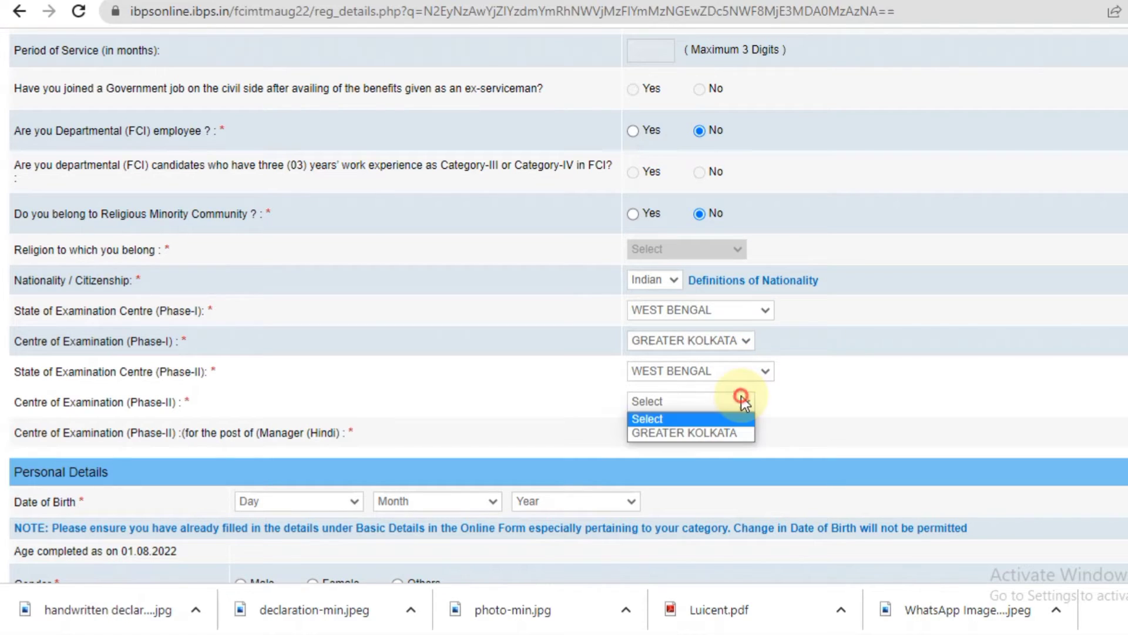
pyautogui.click(732, 432)
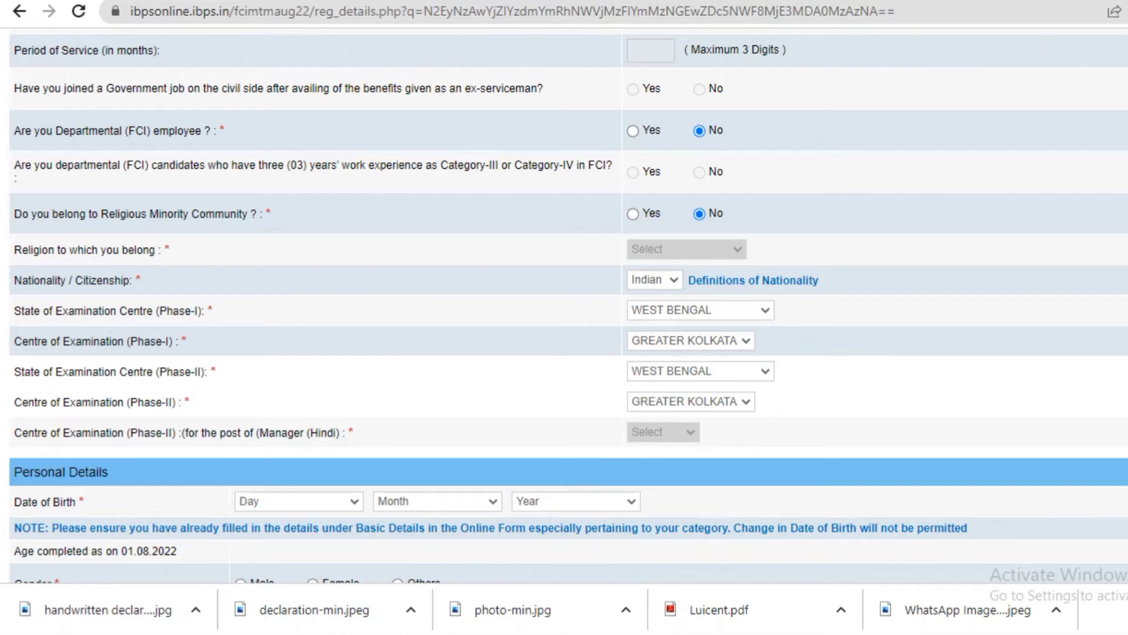
# Set marital status to Unmarried and enter the father's and mother's names.
pyautogui.scroll(-6, 353, 138)
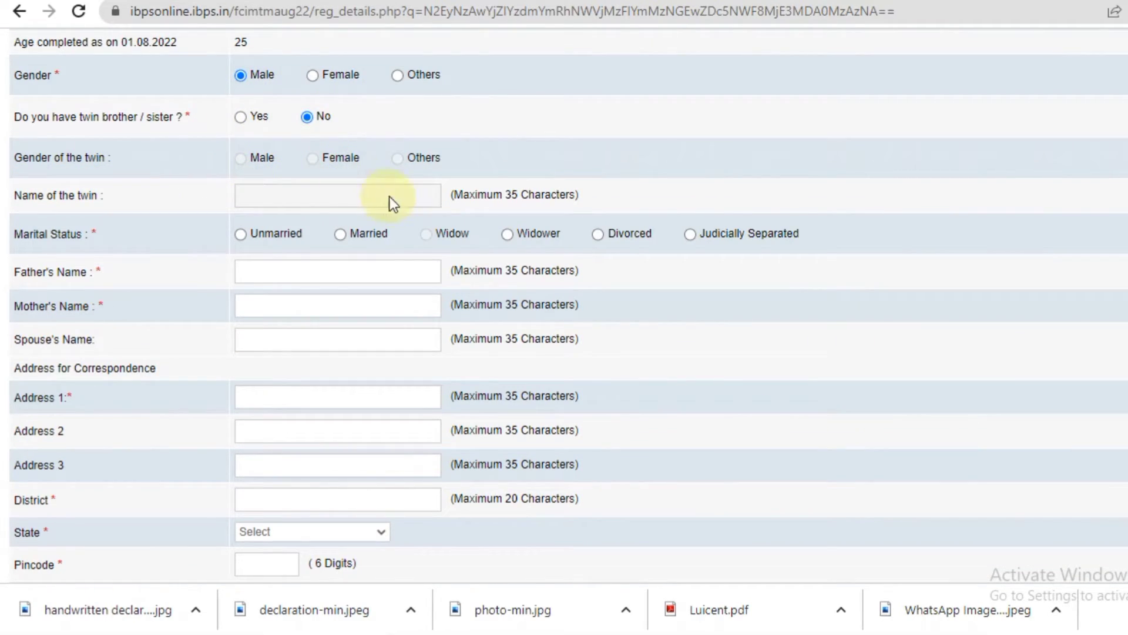
pyautogui.click(240, 234)
pyautogui.click(260, 271)
pyautogui.click(291, 311)
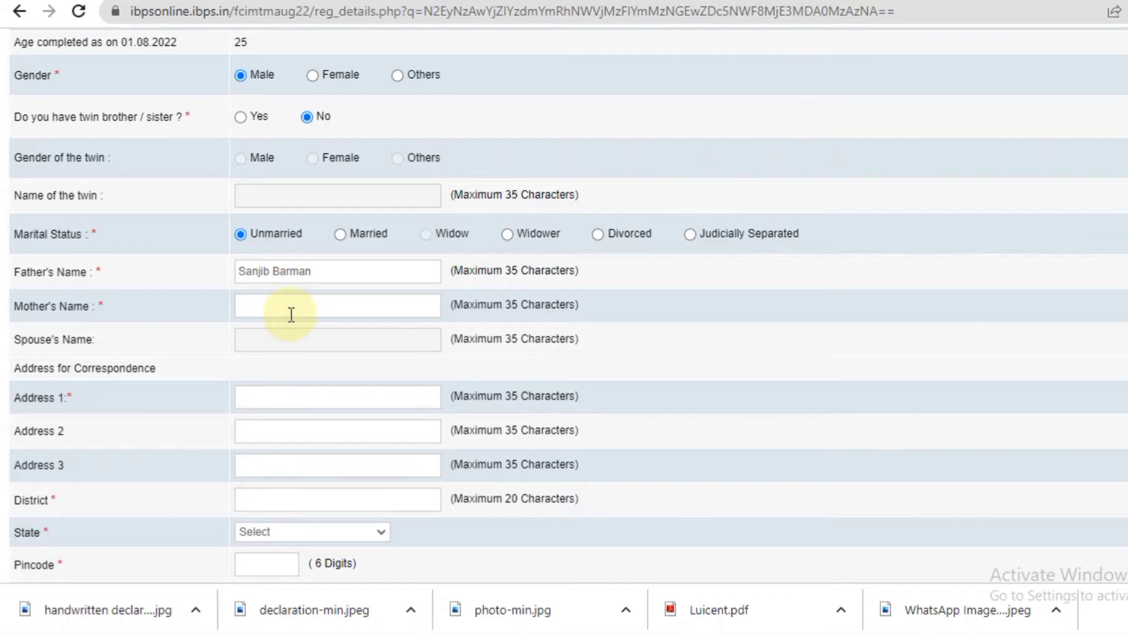
# Fill the correspondence address, District, State WEST BENGAL and the suggested pincode.
pyautogui.click(284, 390)
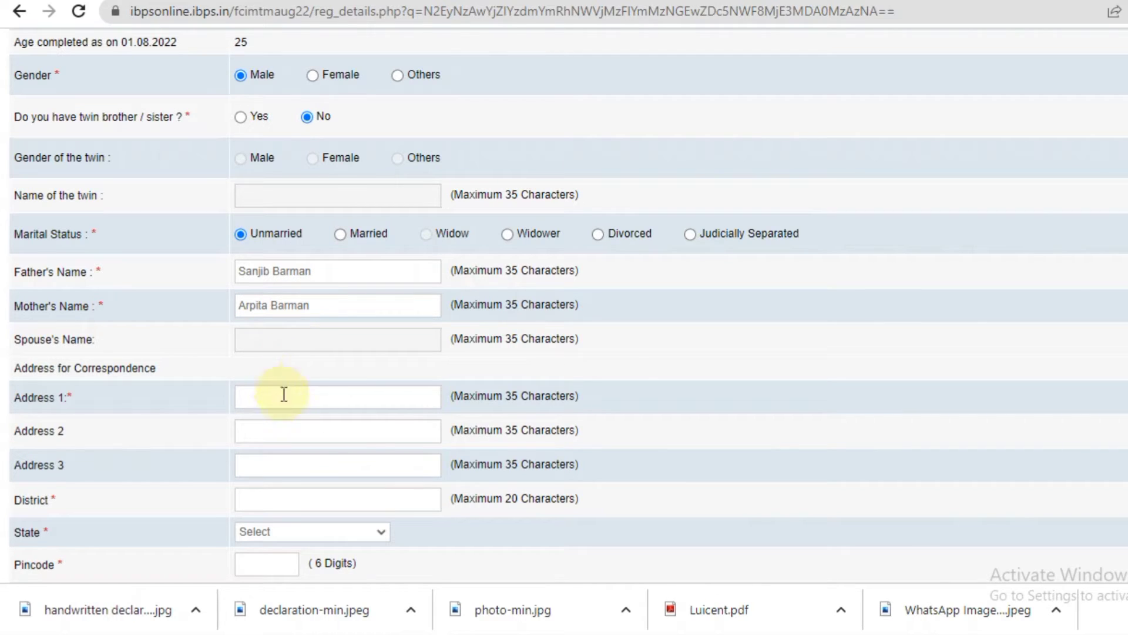
pyautogui.click(386, 453)
pyautogui.click(302, 500)
pyautogui.click(376, 425)
pyautogui.write('ma')
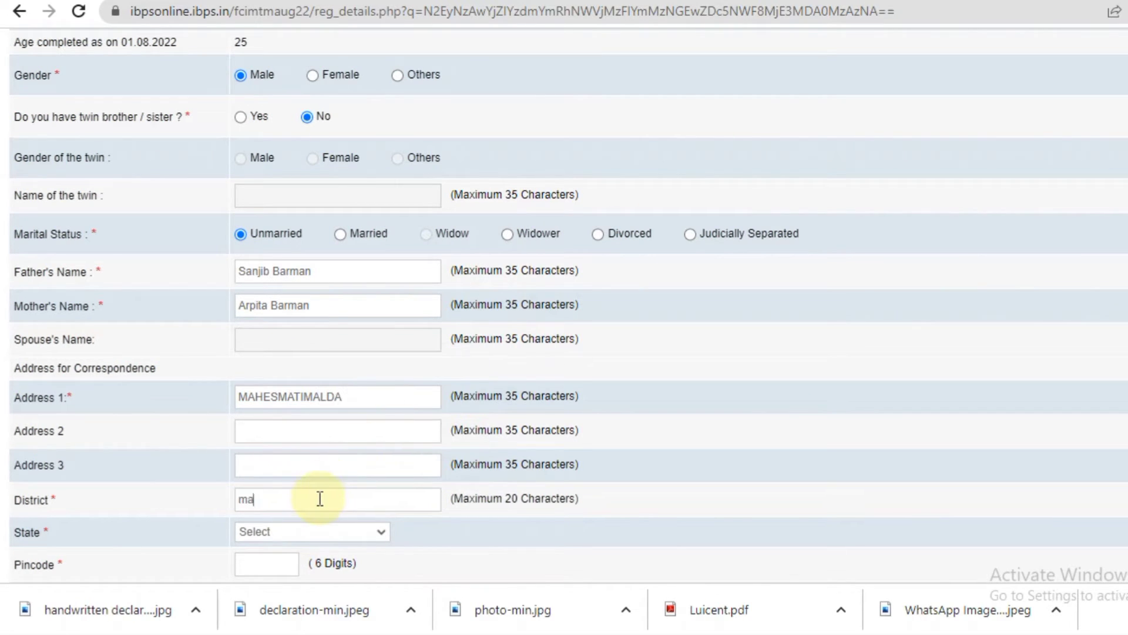
pyautogui.click(345, 531)
pyautogui.click(345, 525)
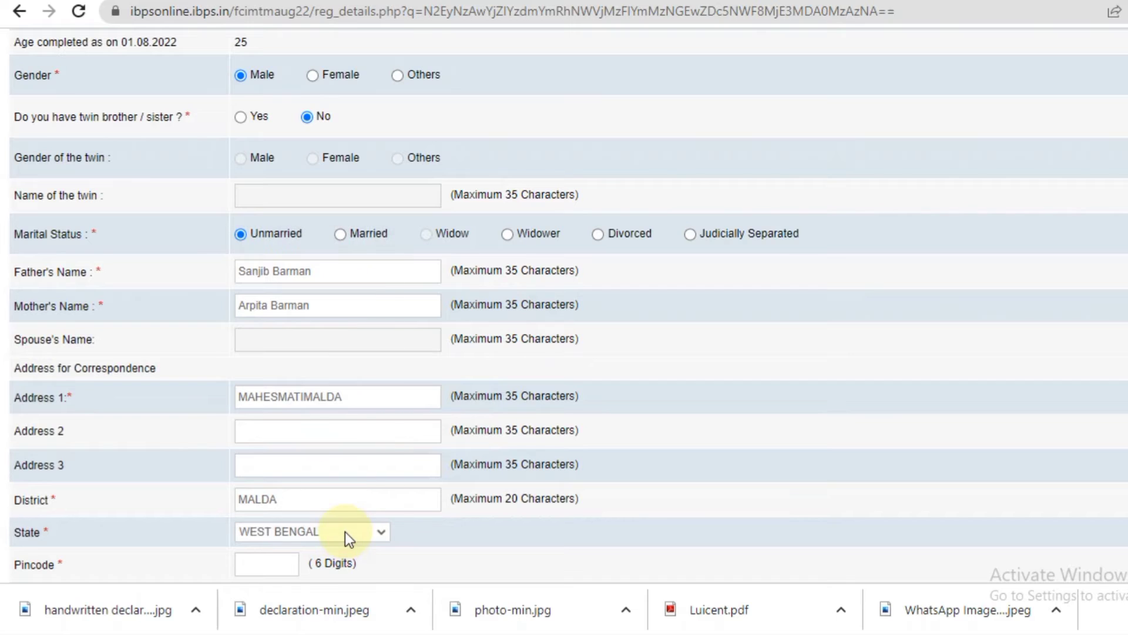
pyautogui.click(302, 397)
pyautogui.click(238, 396)
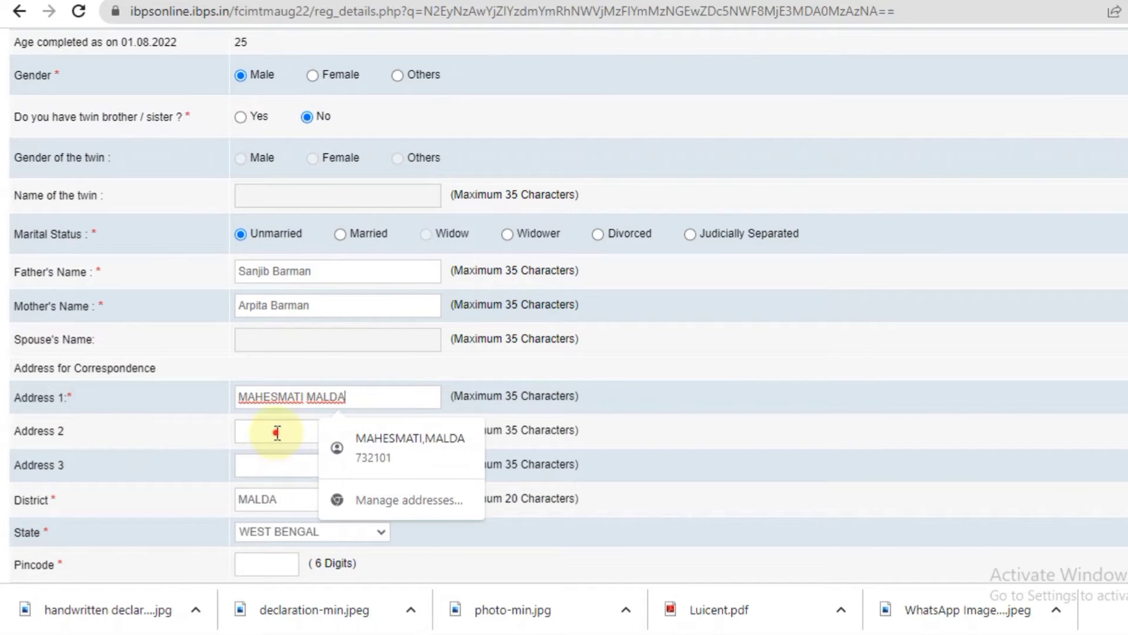
pyautogui.click(266, 564)
pyautogui.click(294, 538)
# Mark the permanent address as same as correspondence and validate the personal details.
pyautogui.scroll(-8, 564, 294)
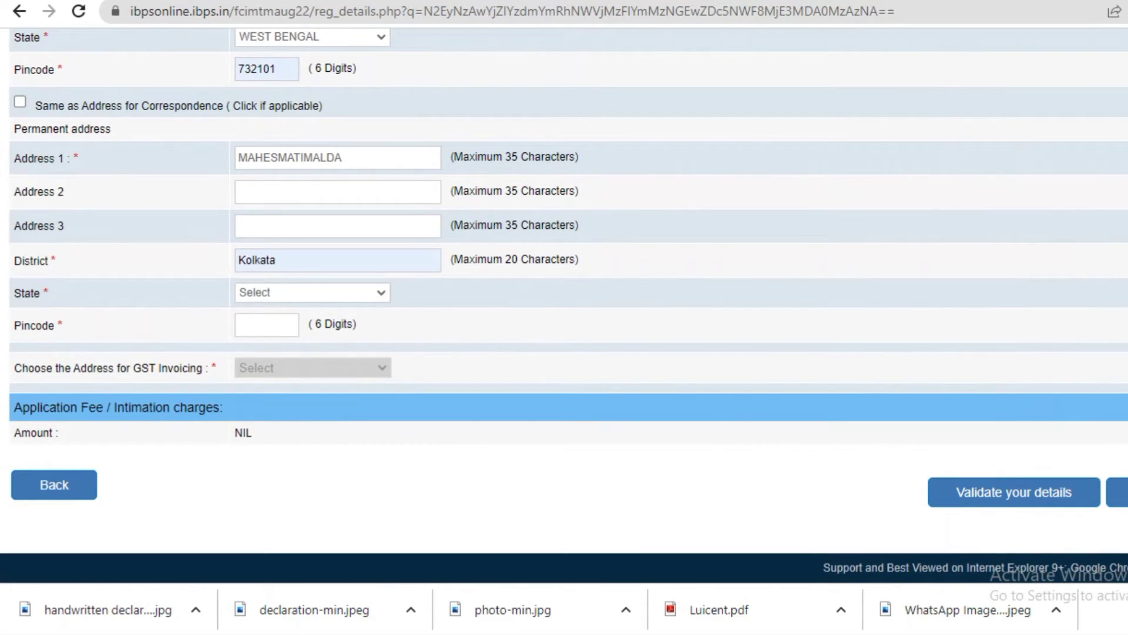
pyautogui.click(20, 102)
pyautogui.click(1007, 489)
pyautogui.click(788, 115)
pyautogui.scroll(20, 1028, 353)
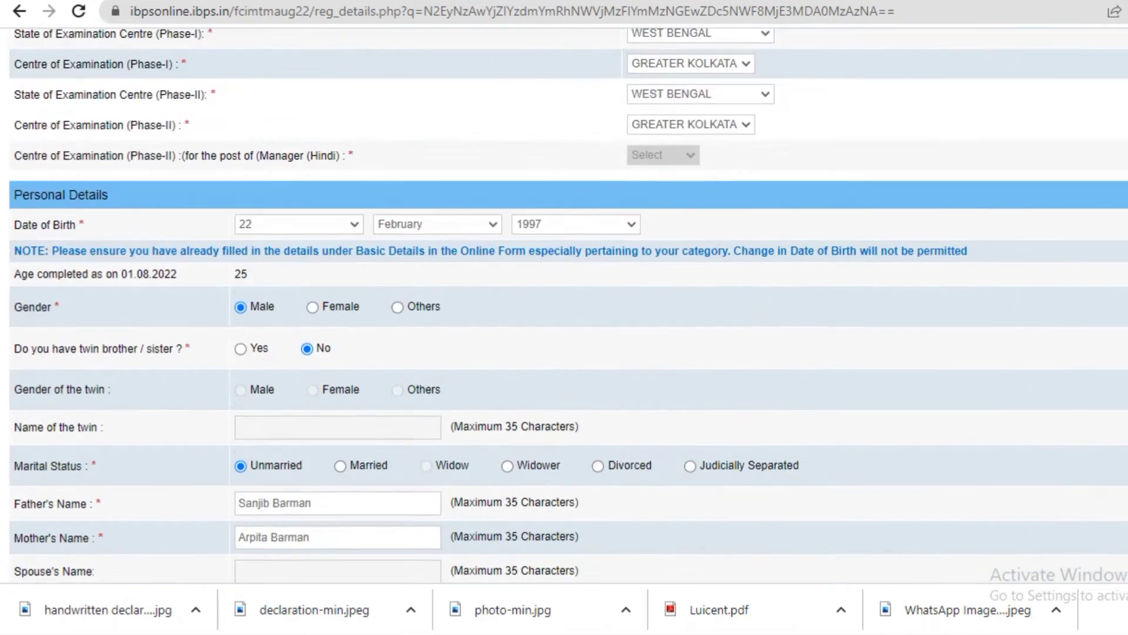
pyautogui.scroll(-20, 564, 305)
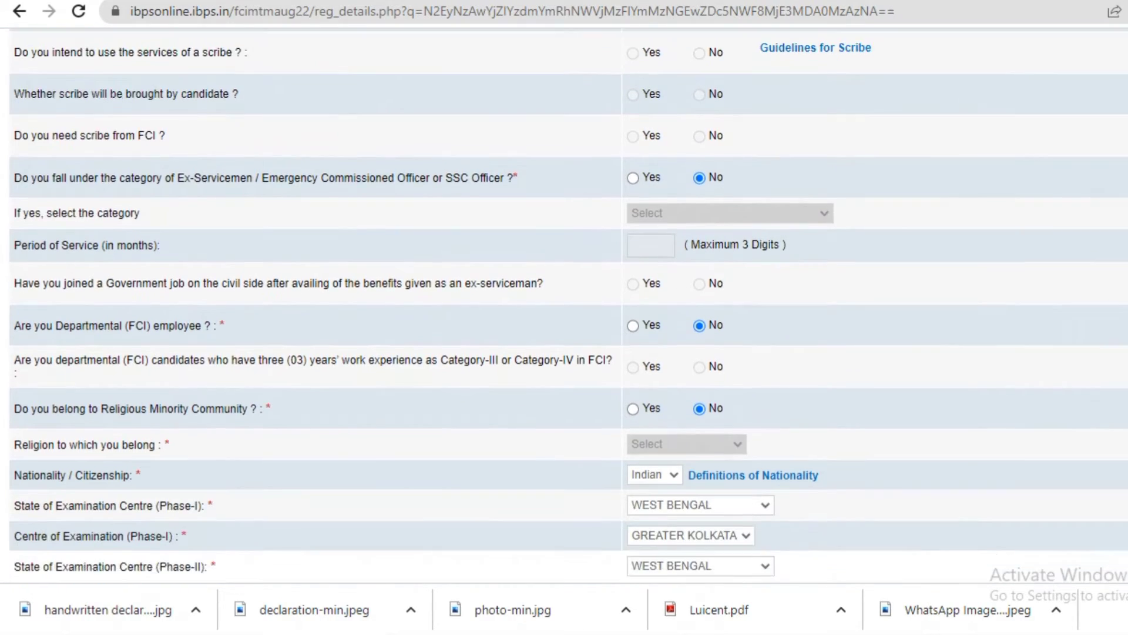
pyautogui.scroll(-3, 564, 329)
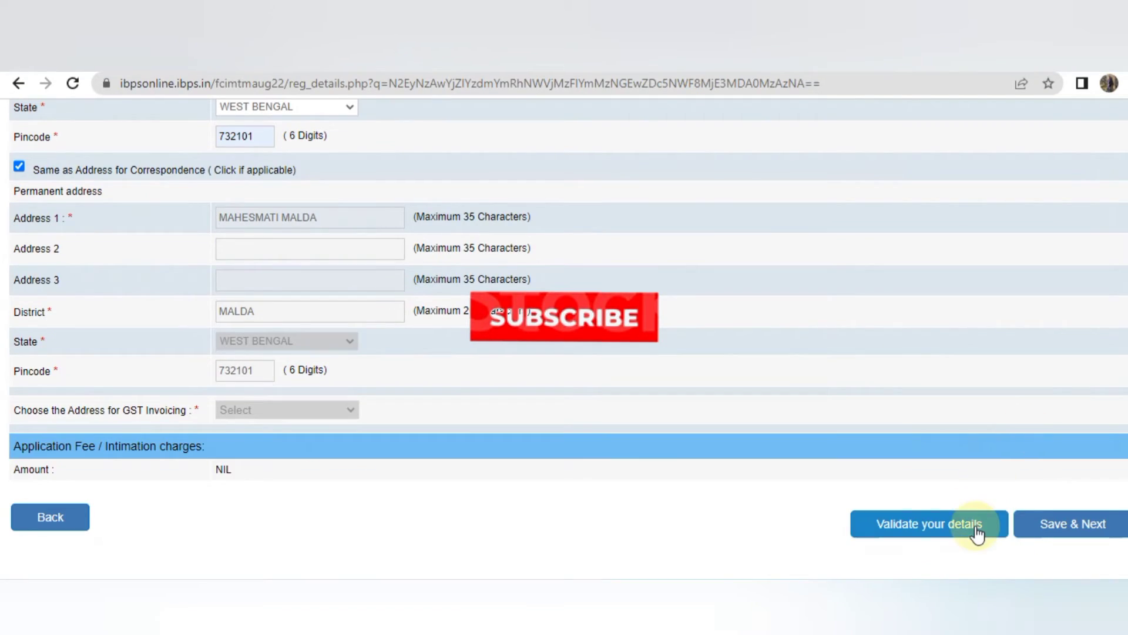
# Save personal details, then set graduation to Others with its degree name and passing day.
pyautogui.click(1038, 542)
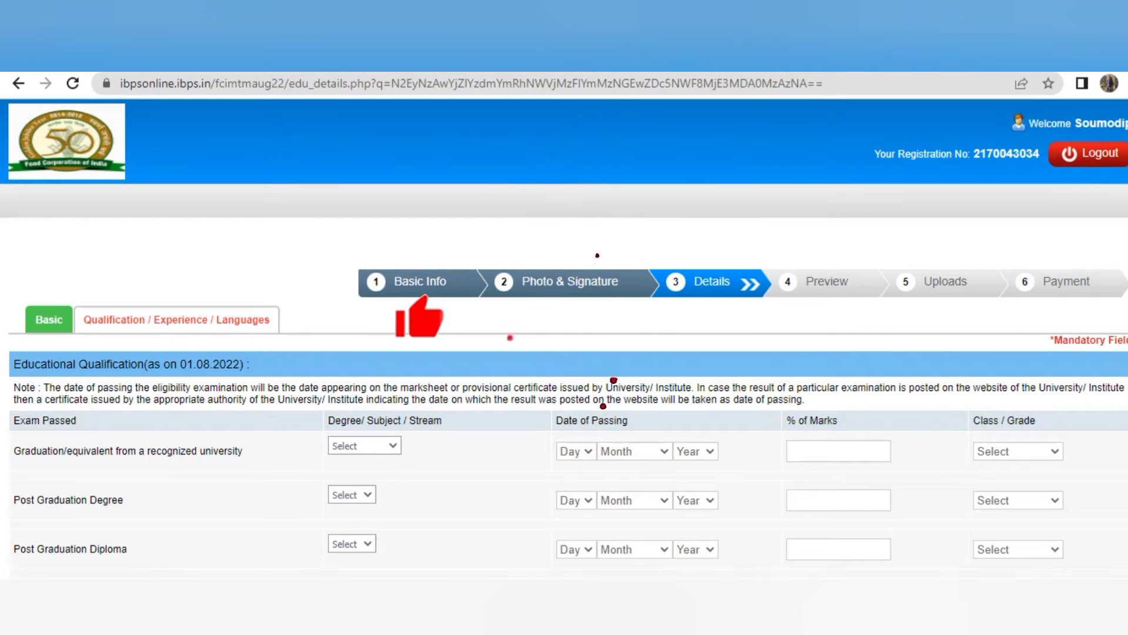
pyautogui.click(545, 341)
pyautogui.click(365, 478)
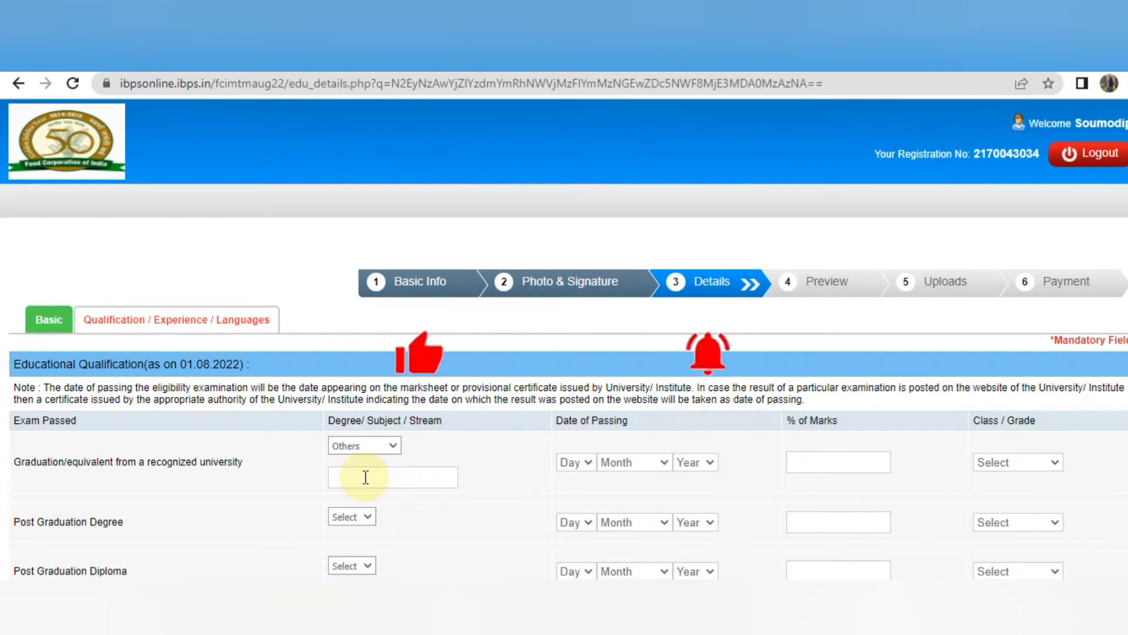
pyautogui.write('B PHARM')
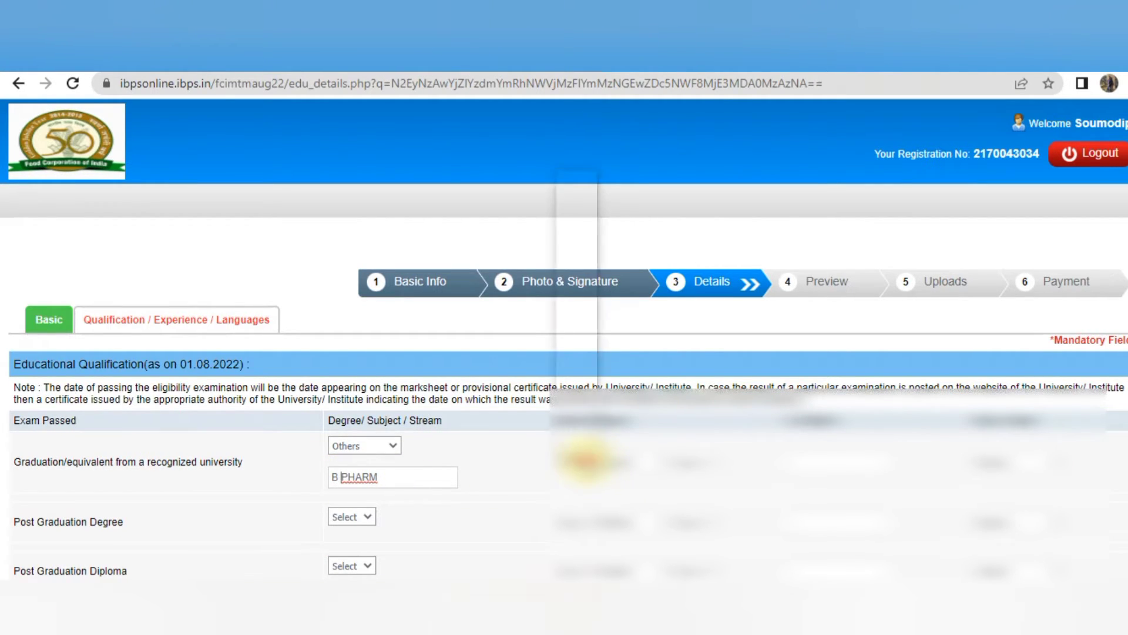
pyautogui.click(582, 447)
pyautogui.click(567, 247)
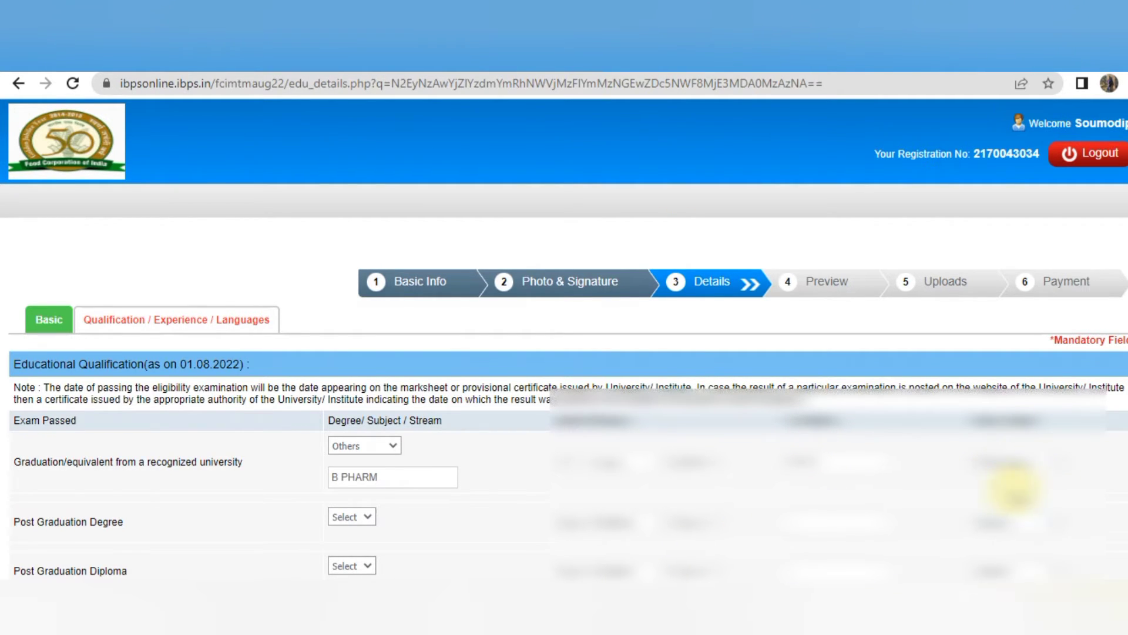
# Set Professional Qualification to CA, validate the qualification details and save to reach the preview.
pyautogui.scroll(-5, 976, 485)
pyautogui.scroll(-3, 564, 352)
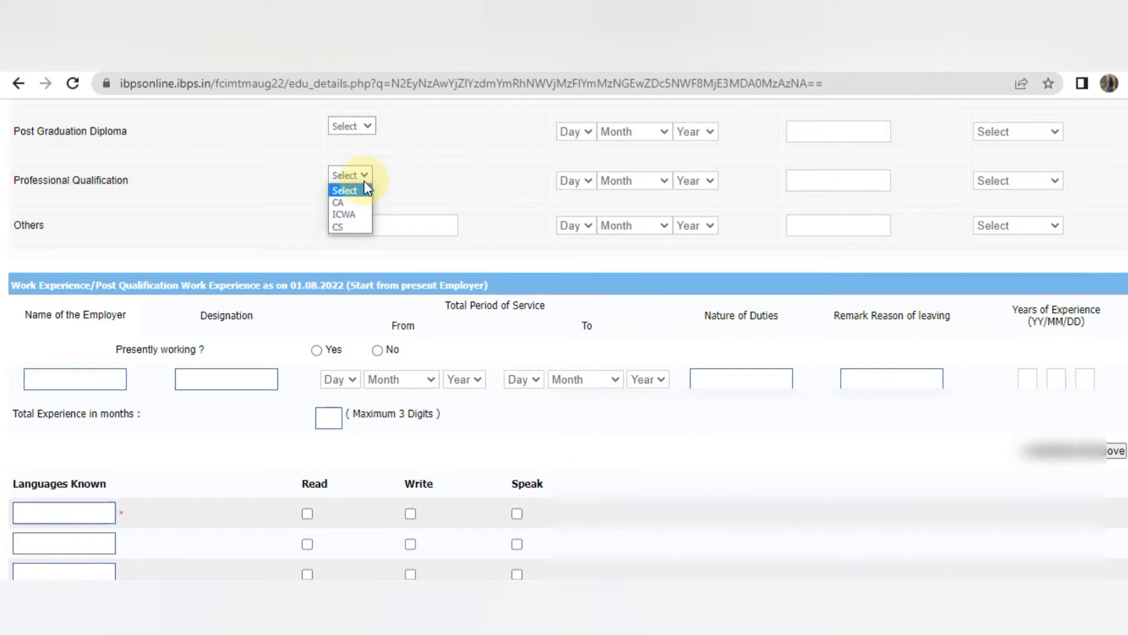
pyautogui.click(347, 202)
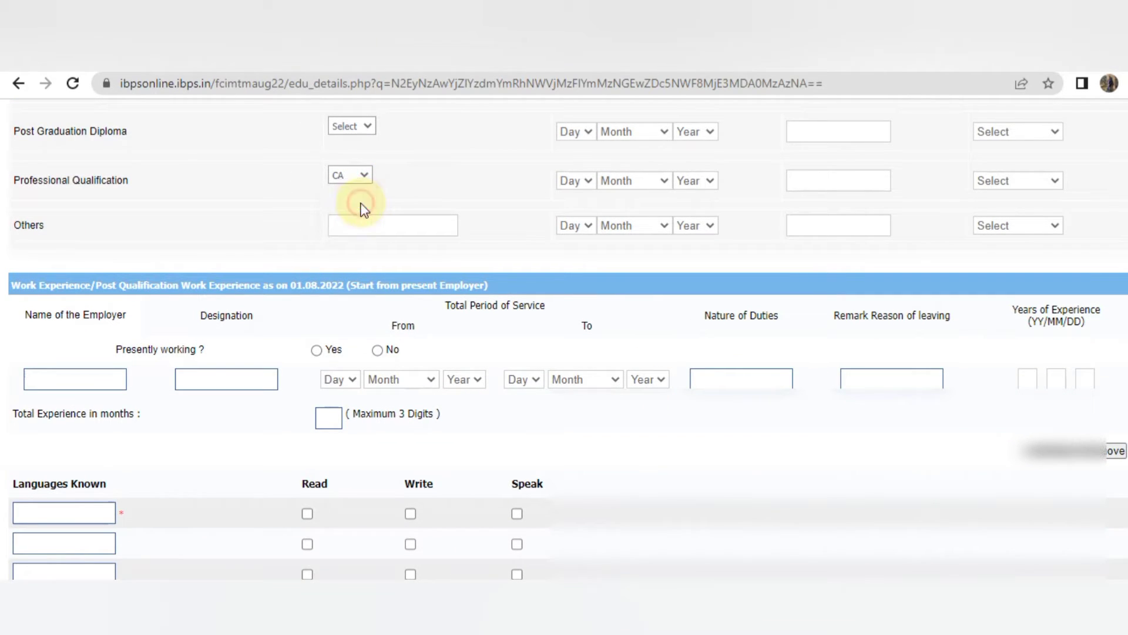
pyautogui.click(573, 181)
pyautogui.press('Escape')
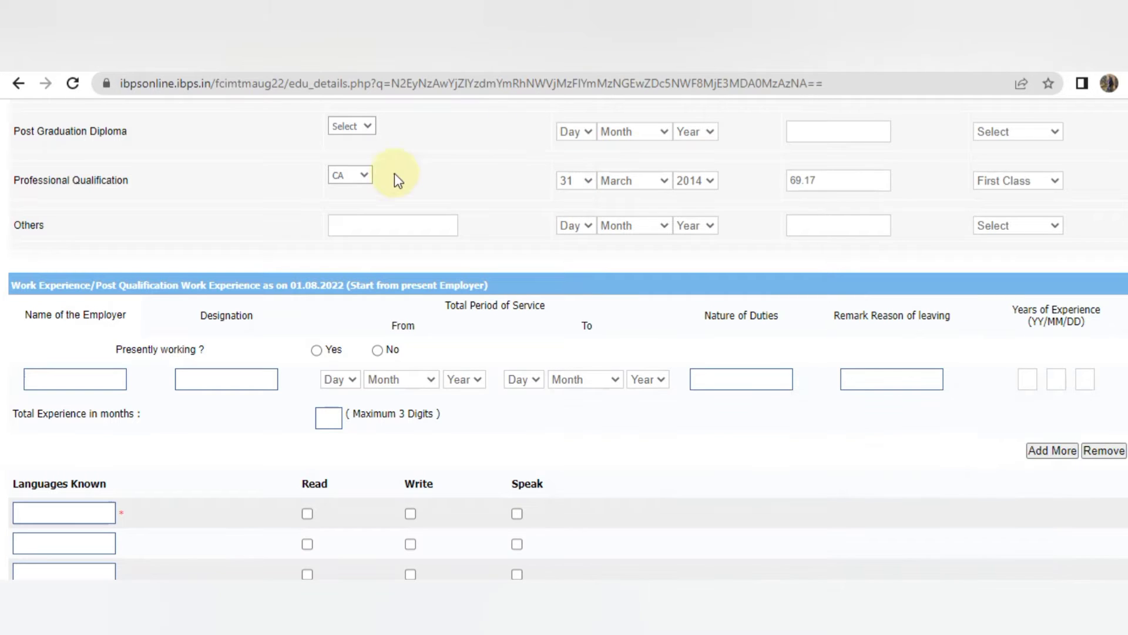
pyautogui.scroll(-3, 764, 235)
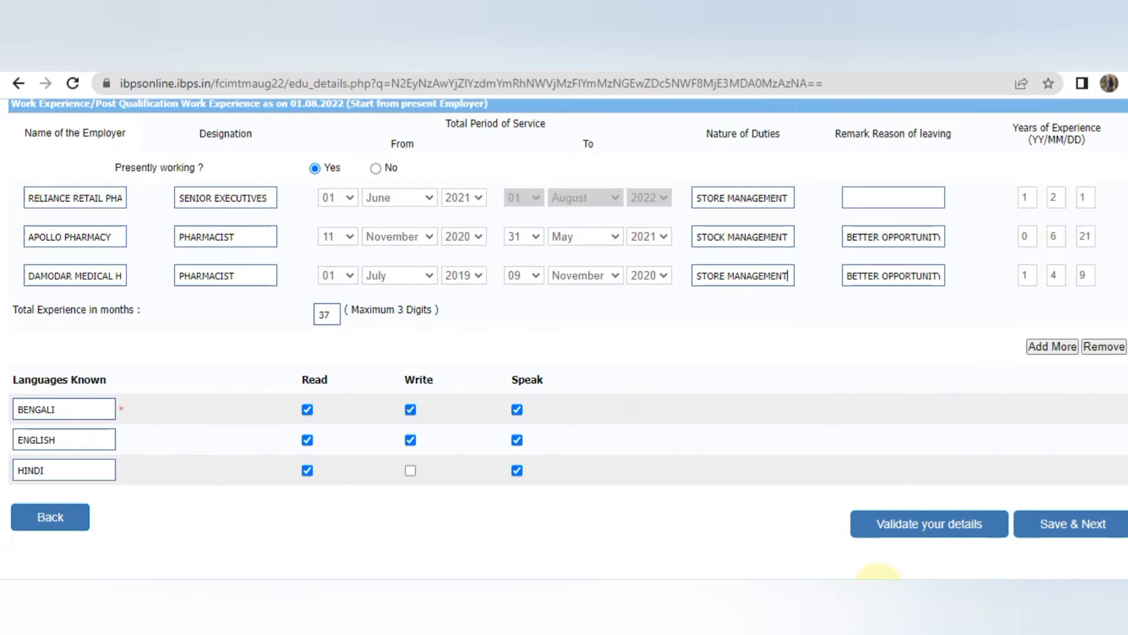
pyautogui.click(912, 526)
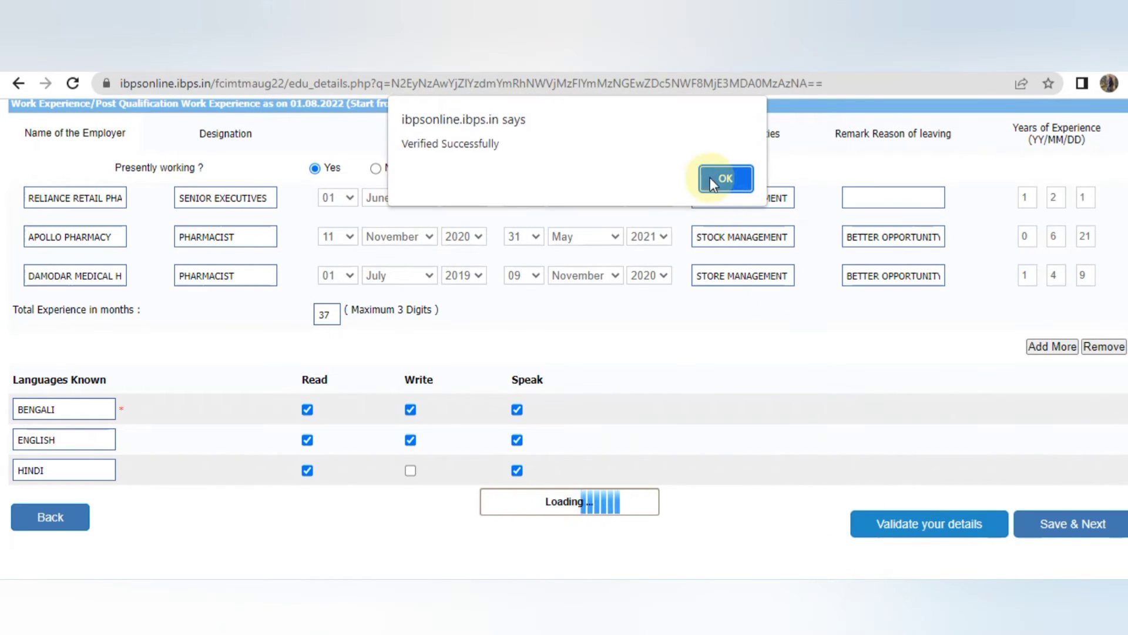
pyautogui.click(711, 178)
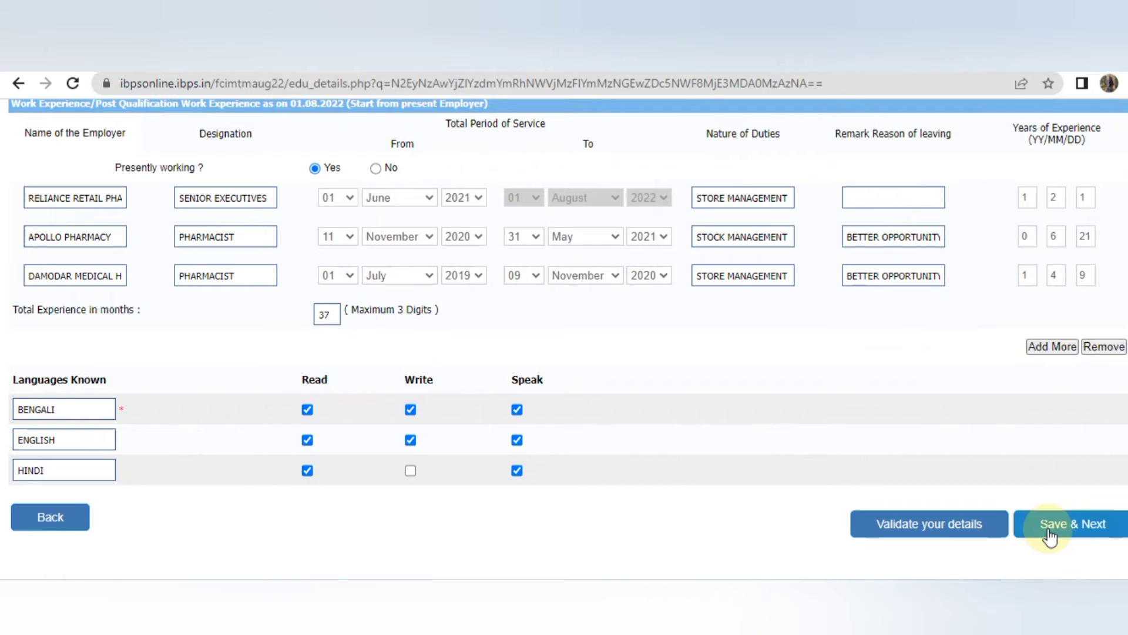
pyautogui.click(1050, 535)
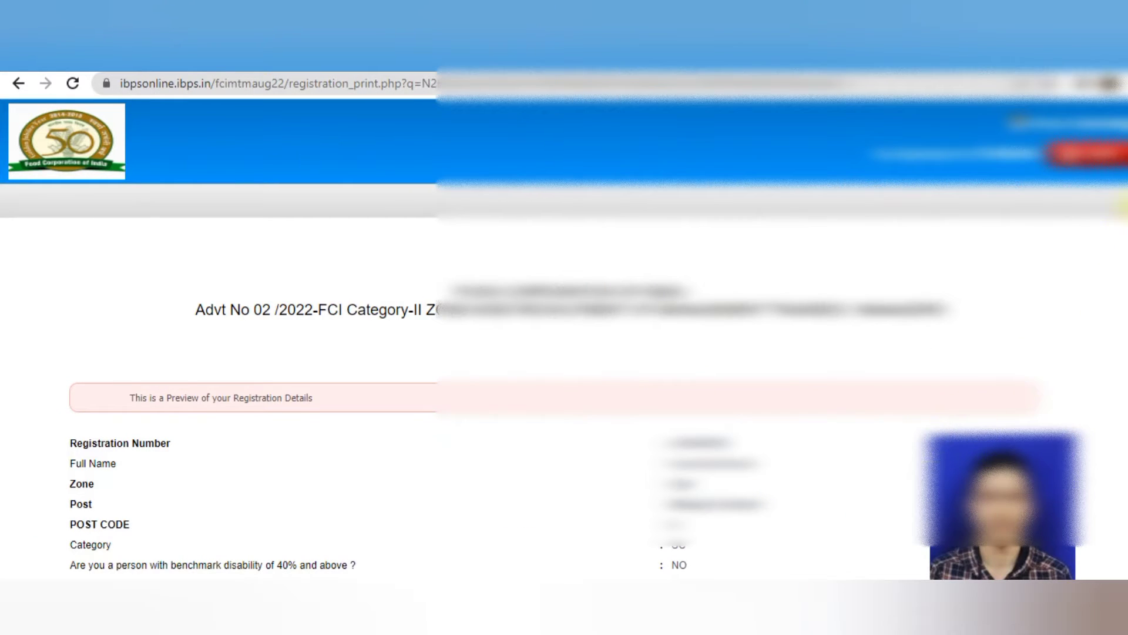
# At the declaration, tick the NCS portal consent checkbox and the 'don't give consent' checkbox.
pyautogui.scroll(-6, 565, 335)
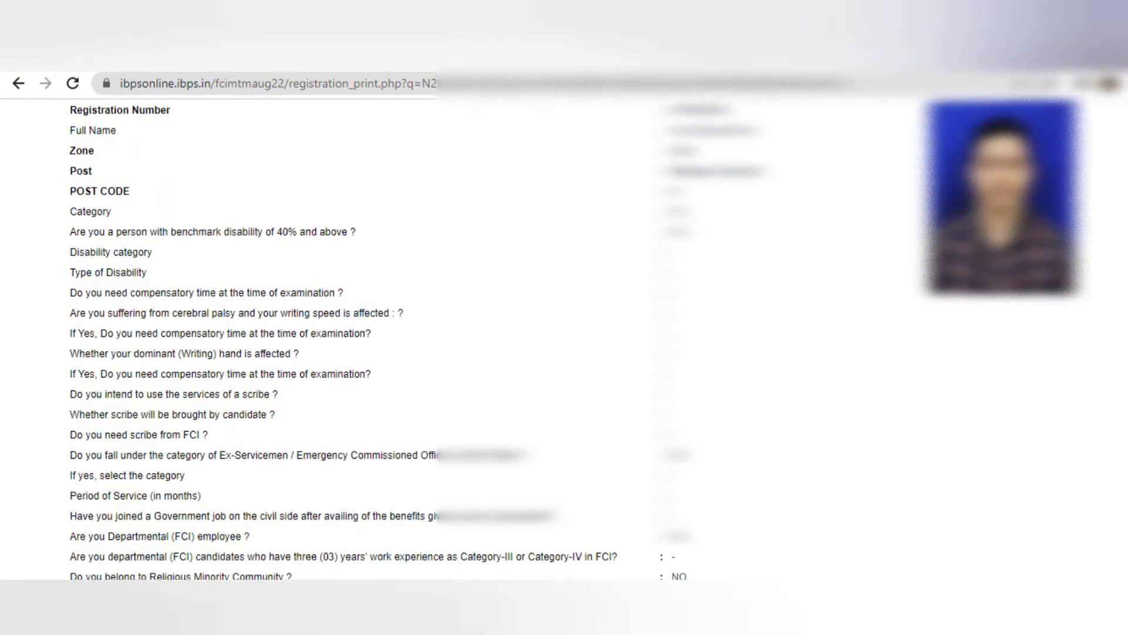
pyautogui.scroll(-1, 564, 335)
pyautogui.scroll(1, 564, 335)
pyautogui.scroll(-1, 564, 335)
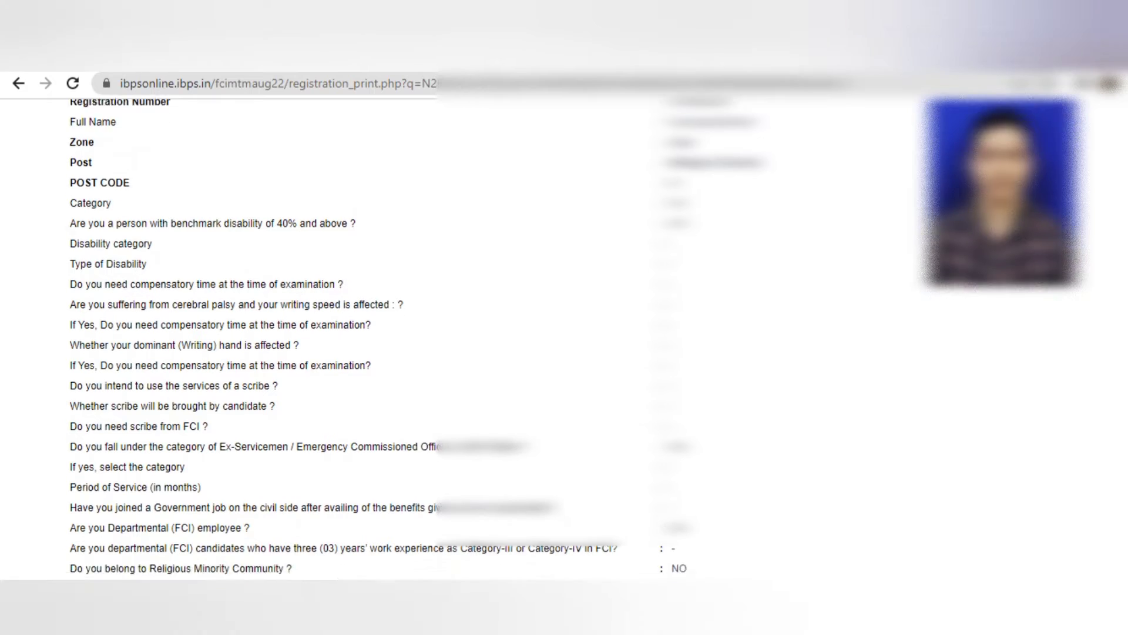
pyautogui.scroll(-20, 564, 335)
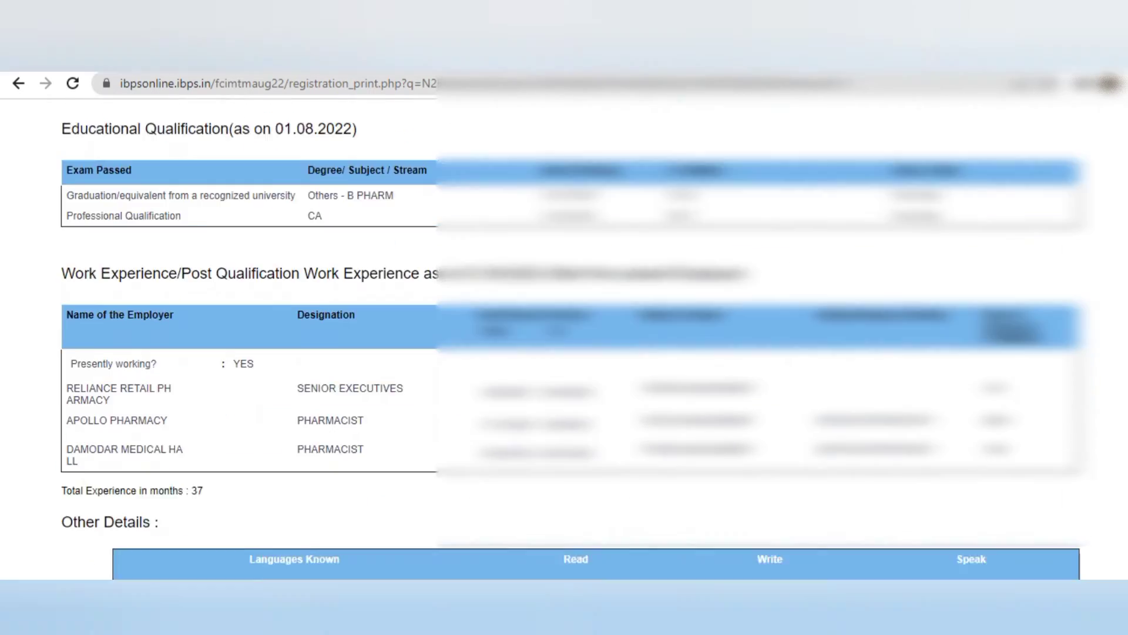
pyautogui.scroll(-8, 564, 335)
pyautogui.click(66, 302)
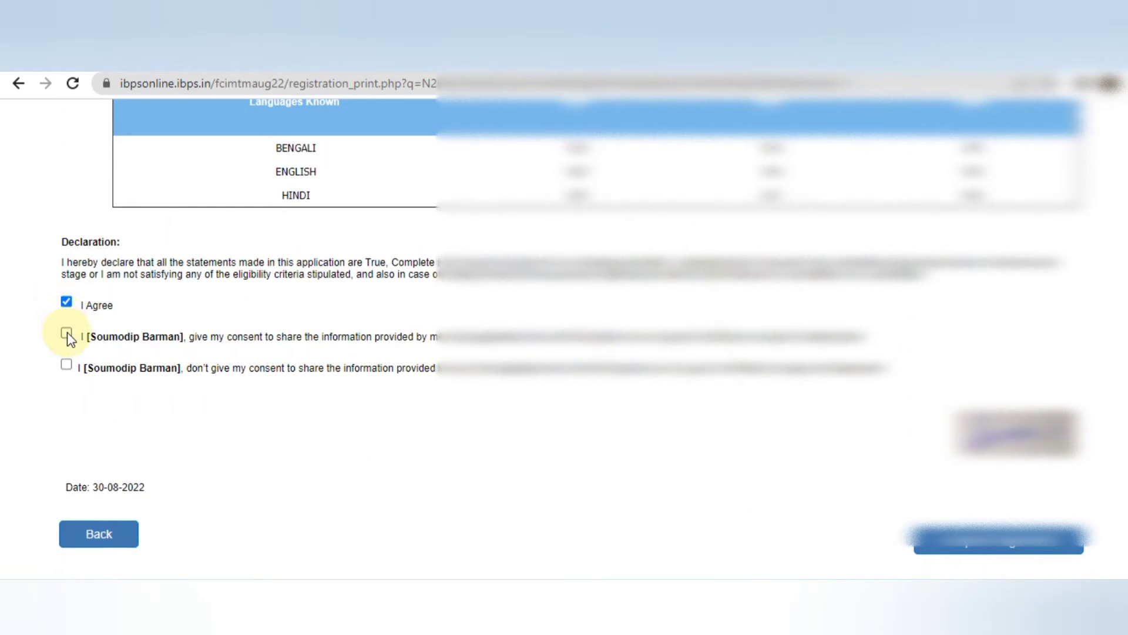
pyautogui.click(67, 365)
# Complete the registration after dismissing the conflicting-consent warning, confirming both prompts.
pyautogui.click(994, 542)
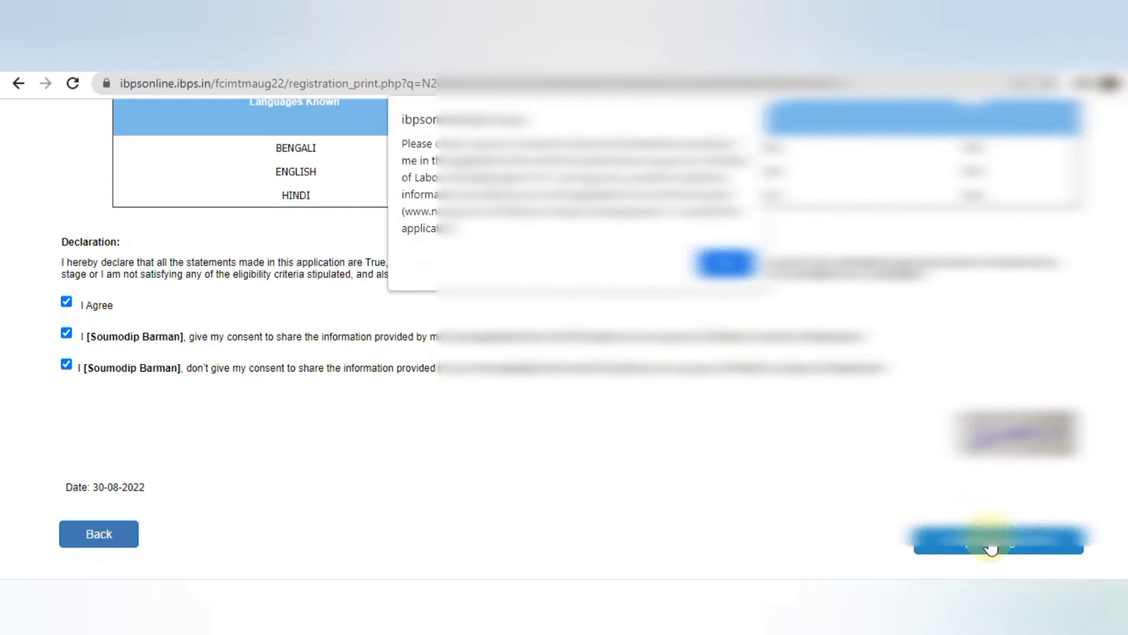
pyautogui.click(725, 261)
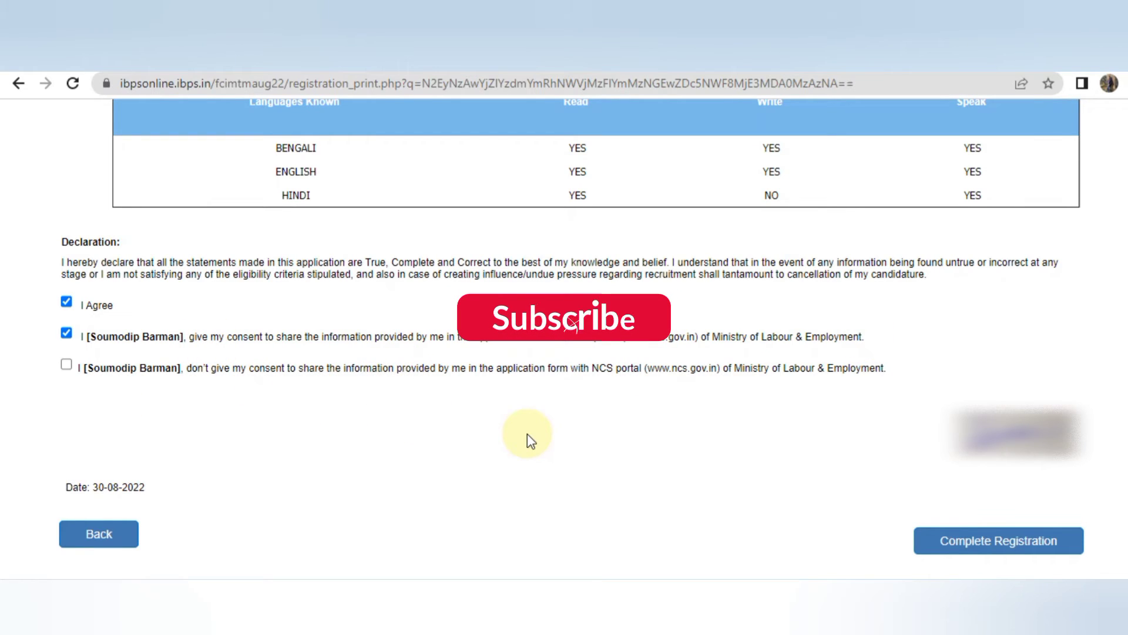
pyautogui.click(945, 542)
pyautogui.click(669, 235)
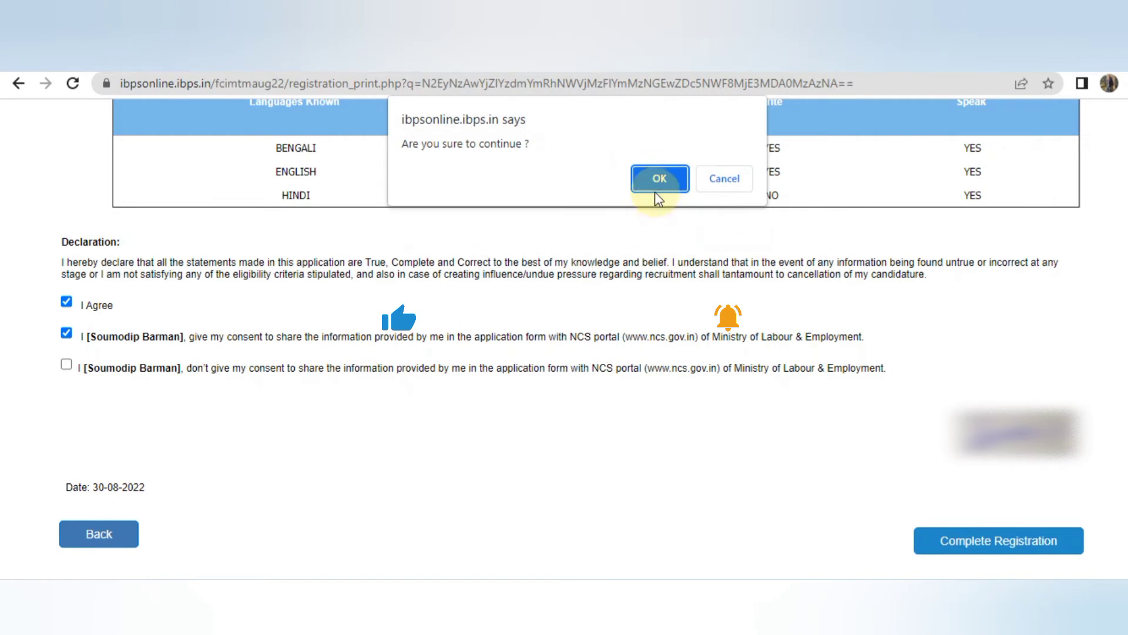
pyautogui.click(657, 182)
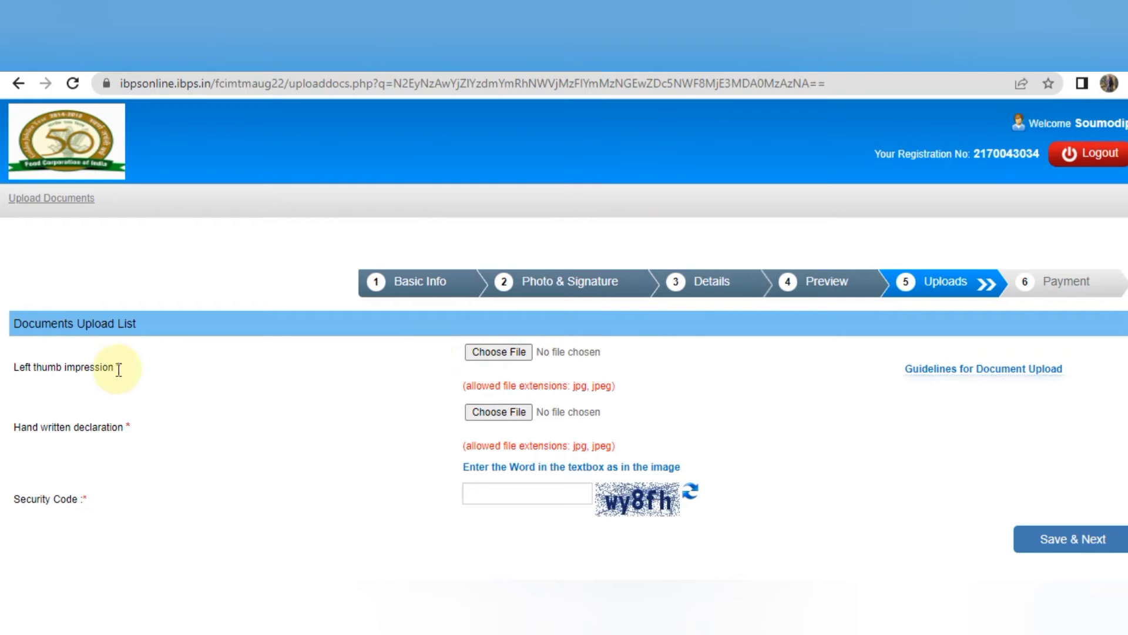
# Upload the left thumb impression image and accept its preview.
pyautogui.click(497, 354)
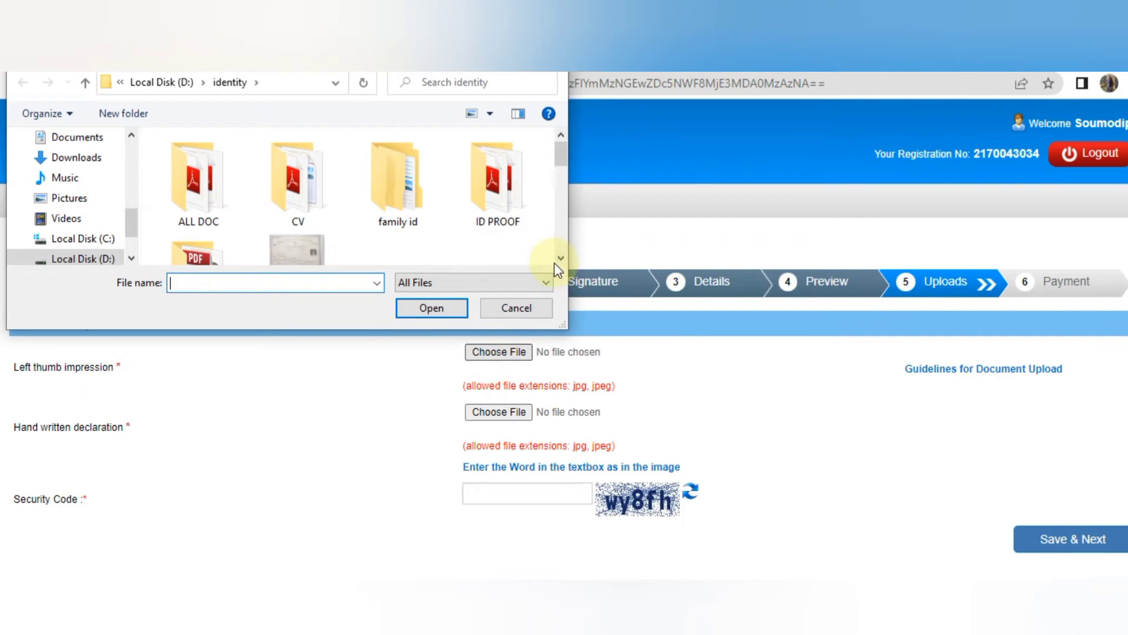
pyautogui.scroll(-3, 557, 268)
pyautogui.click(206, 223)
pyautogui.click(421, 306)
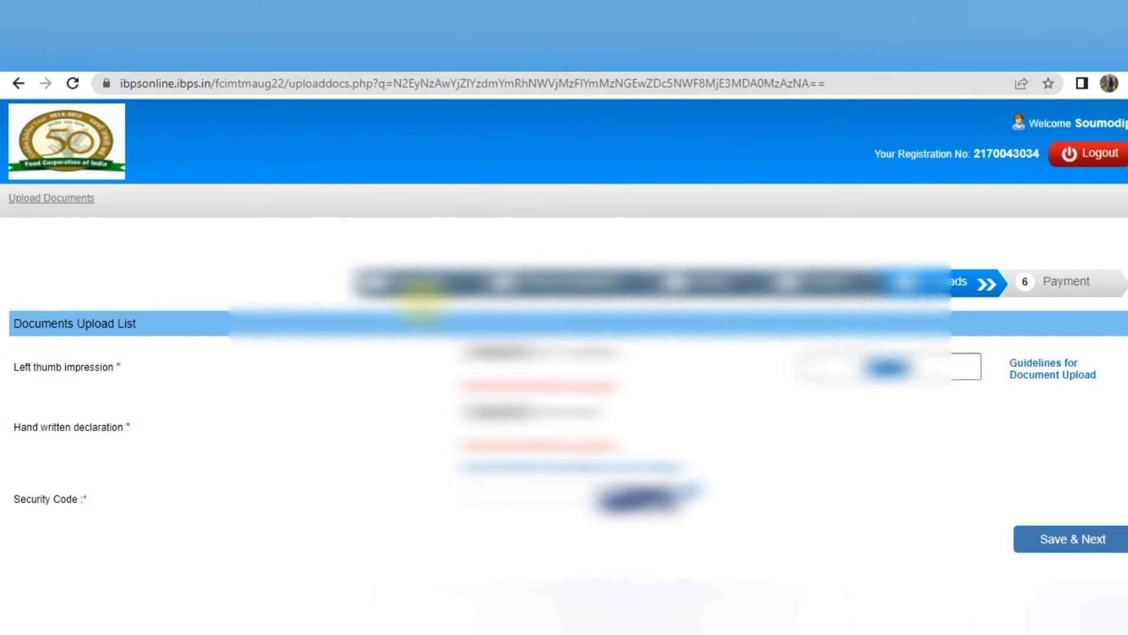
pyautogui.scroll(-2, 529, 470)
pyautogui.click(549, 565)
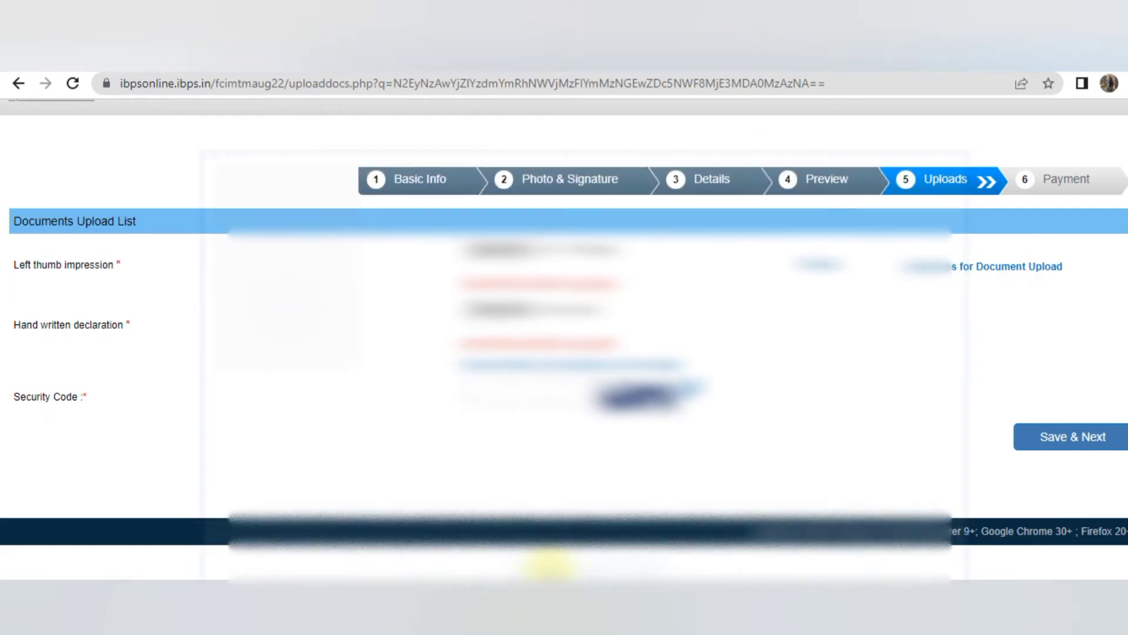
# Attach the handwritten_declaration image from Downloads after a size warning rejected the first file.
pyautogui.click(499, 371)
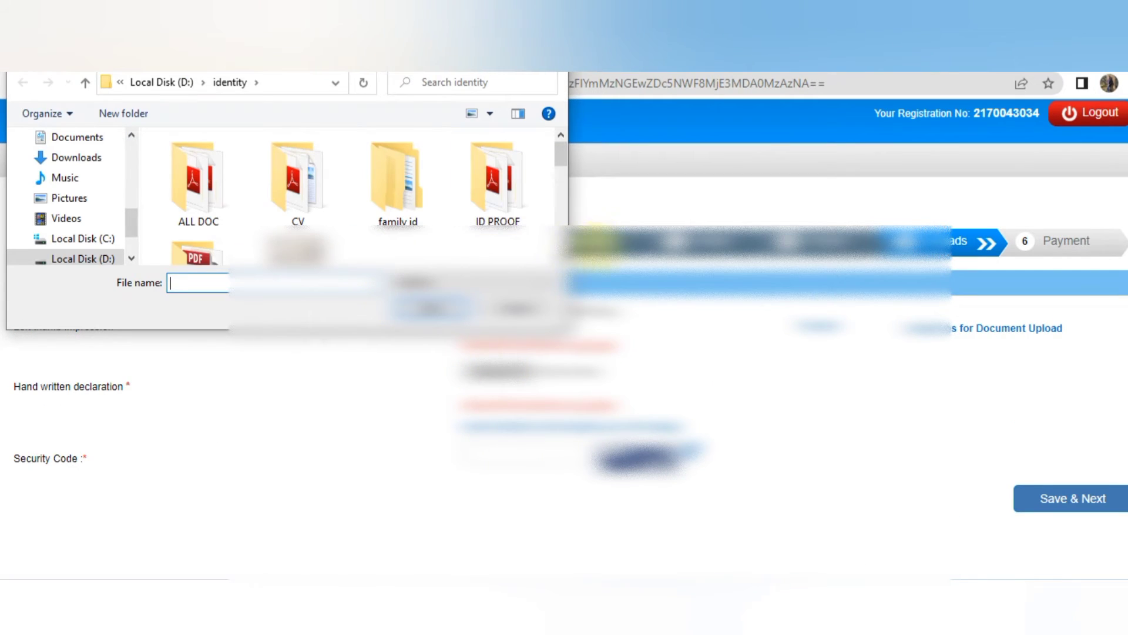
pyautogui.scroll(-3, 350, 197)
pyautogui.click(398, 177)
pyautogui.click(415, 311)
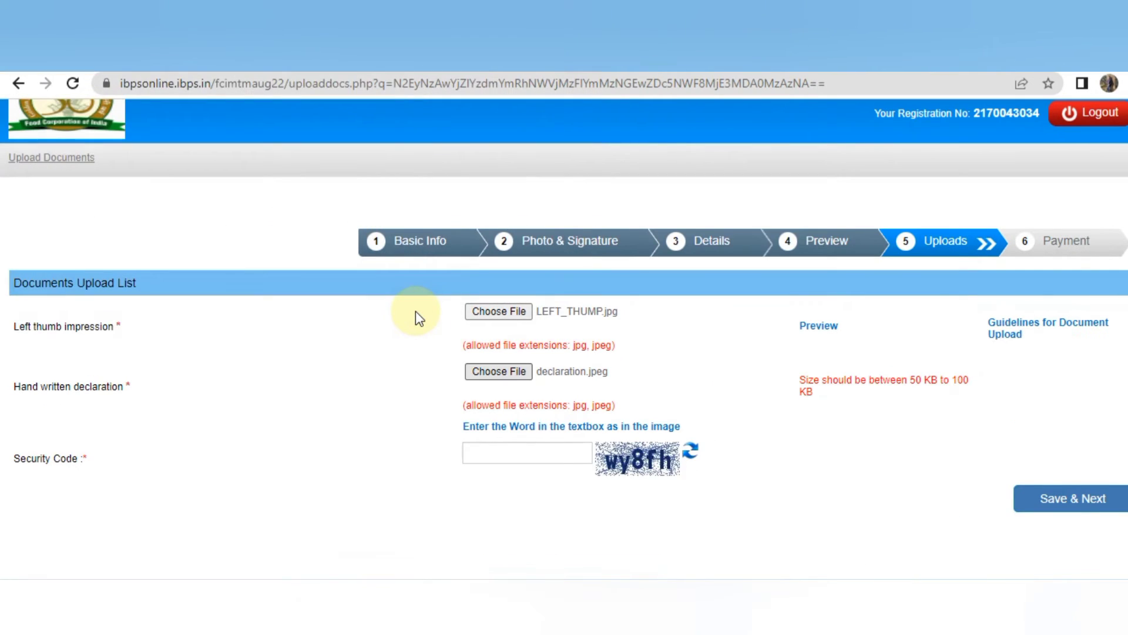
pyautogui.click(493, 374)
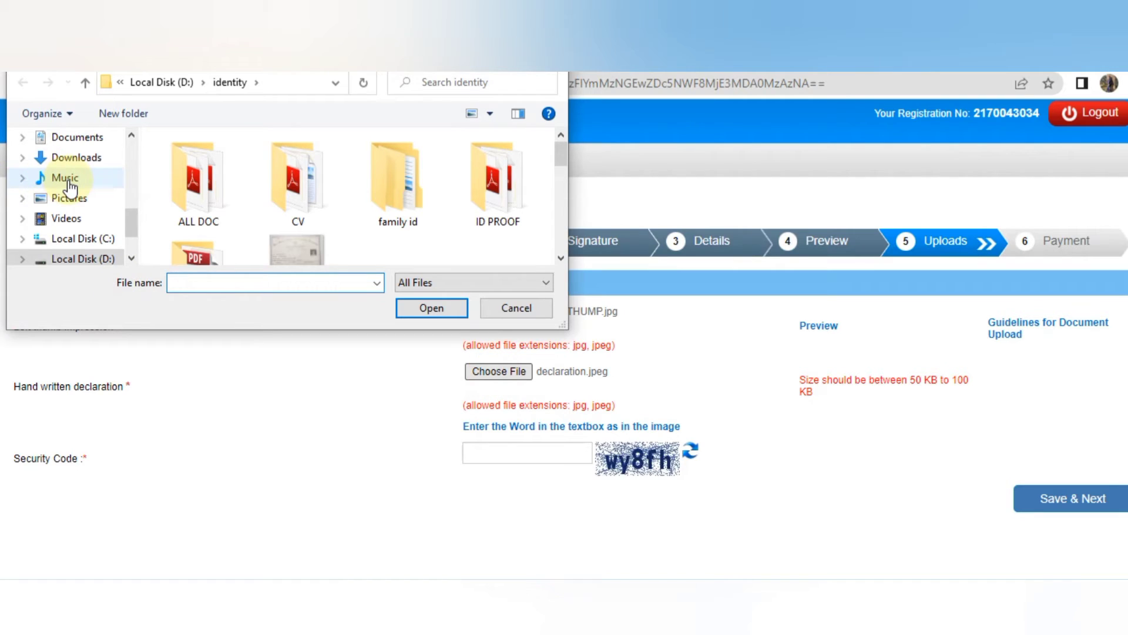
pyautogui.click(75, 157)
pyautogui.click(218, 238)
pyautogui.click(421, 309)
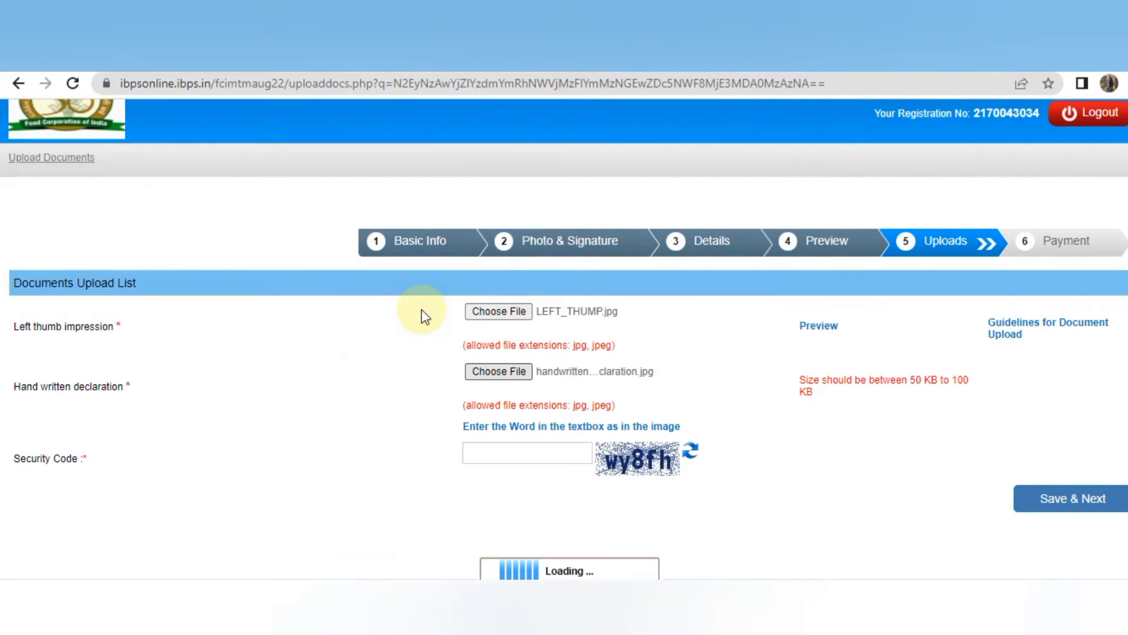
# Accept the declaration preview, then Save & Next and confirm the final submission.
pyautogui.click(516, 372)
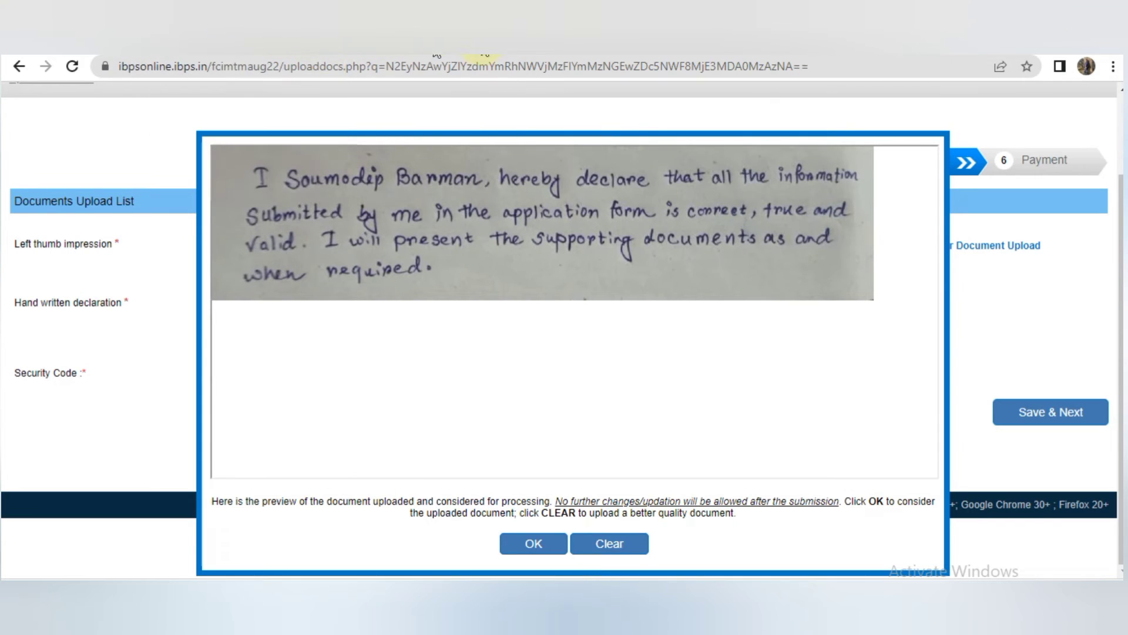
pyautogui.click(533, 543)
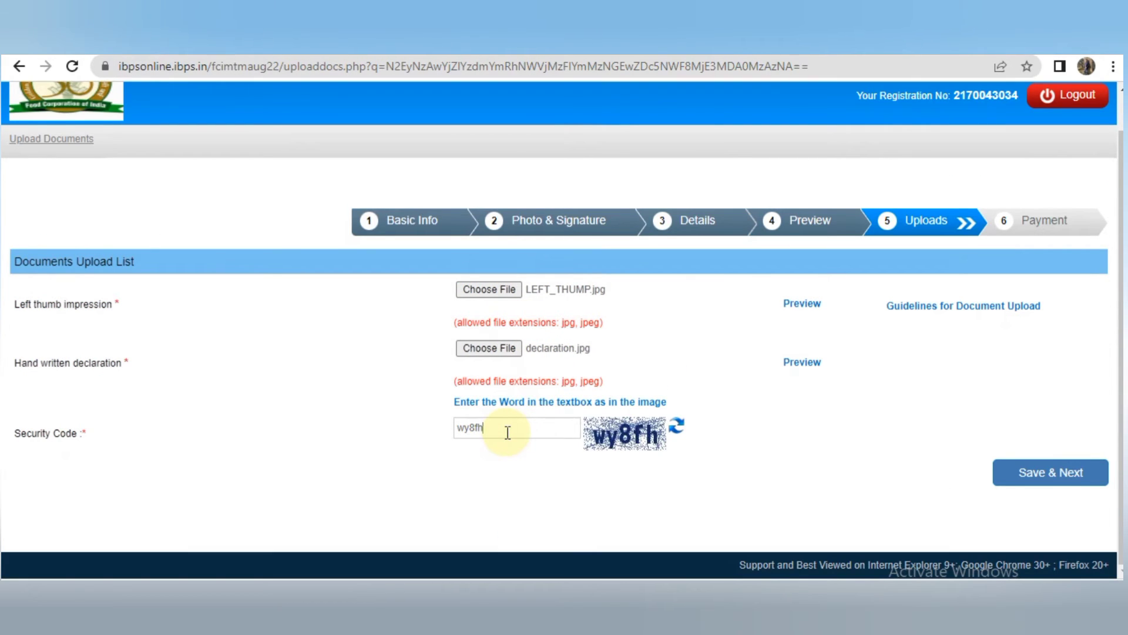
pyautogui.click(1049, 470)
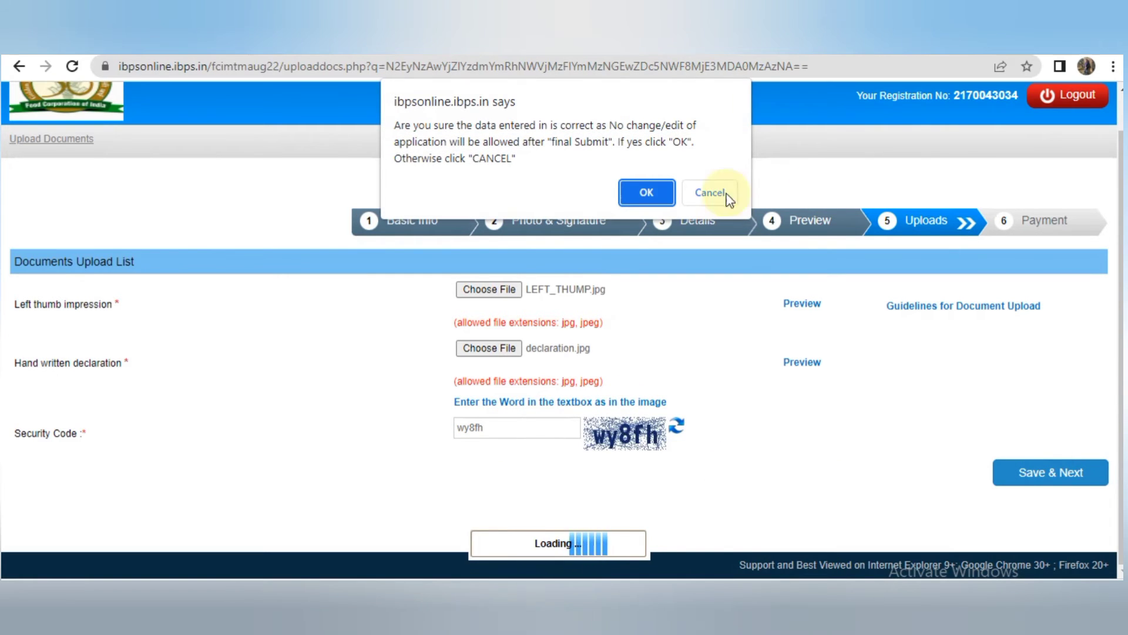
pyautogui.click(644, 195)
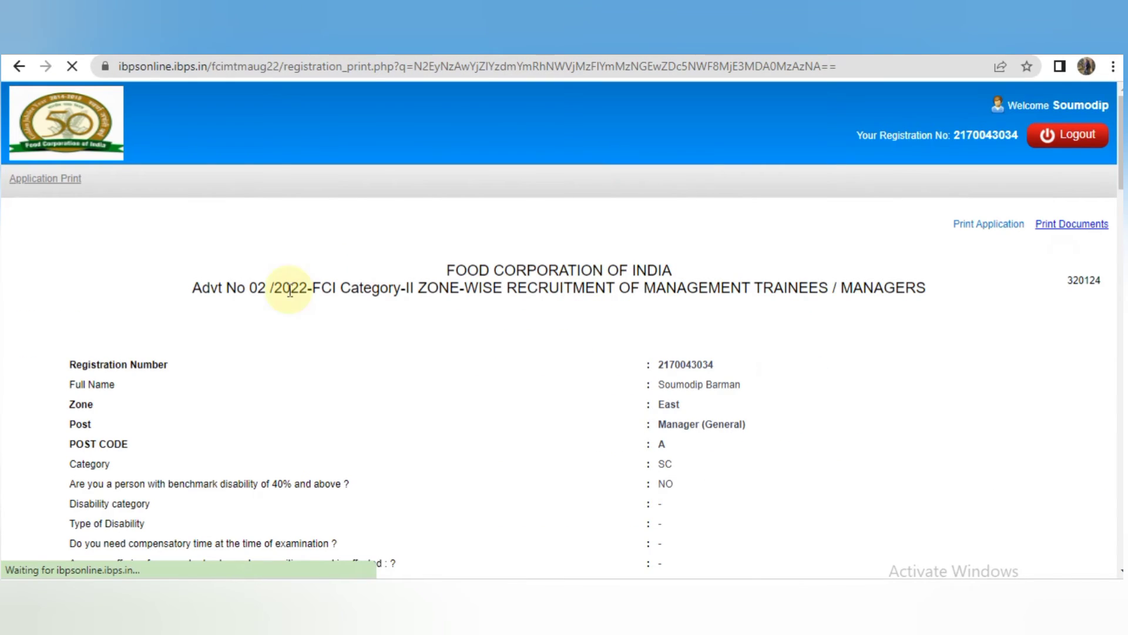
pyautogui.scroll(-2, 722, 333)
pyautogui.scroll(-18, 564, 329)
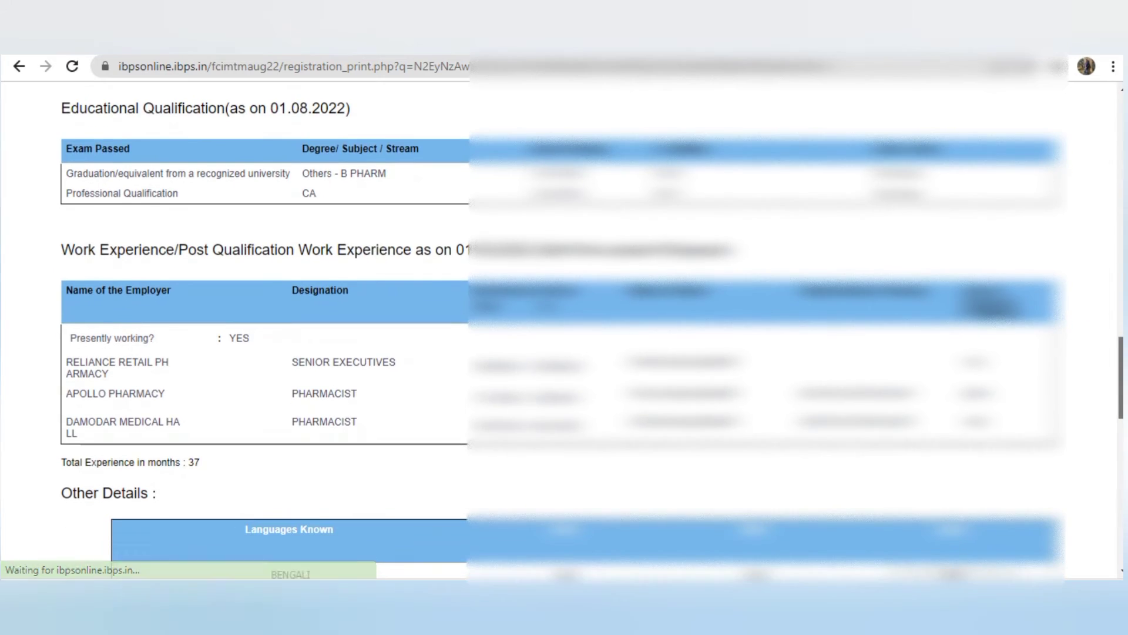
pyautogui.scroll(-7, 565, 329)
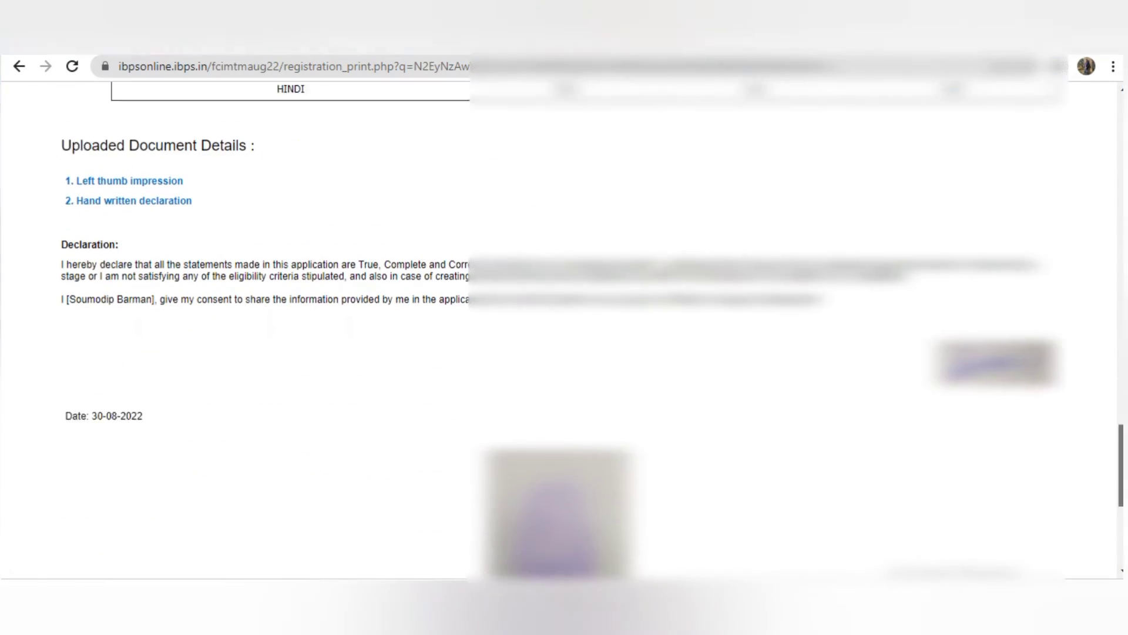
pyautogui.scroll(-5, 564, 329)
pyautogui.scroll(8, 564, 329)
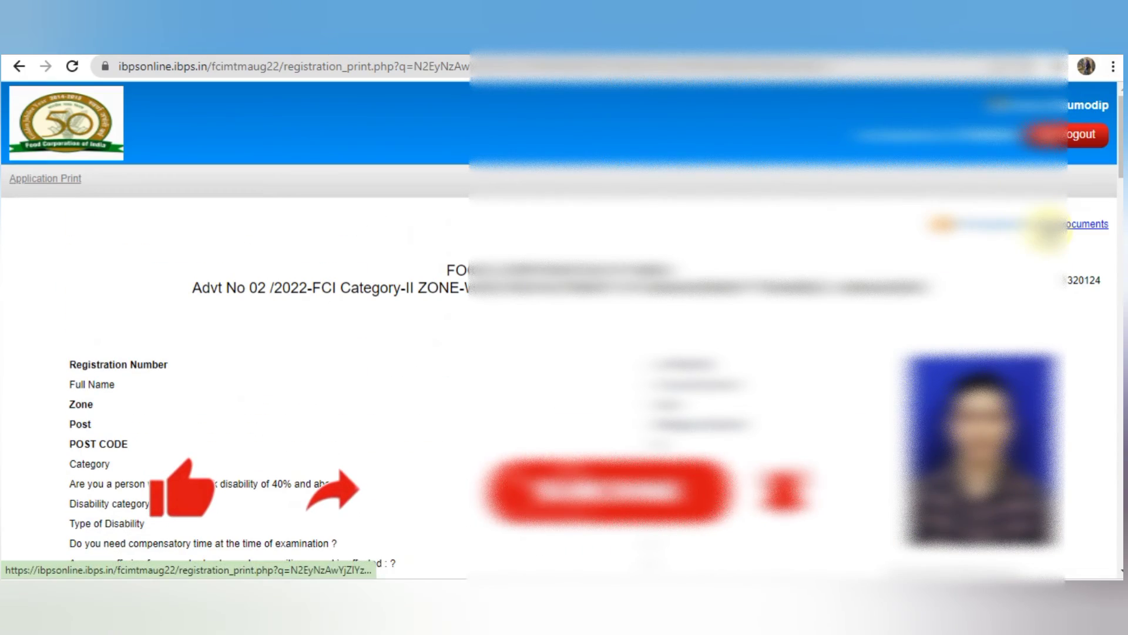
# Print the FCI Application Print page to PDF, saving it in the Downloads folder.
pyautogui.hotkey('ctrl', 'p')
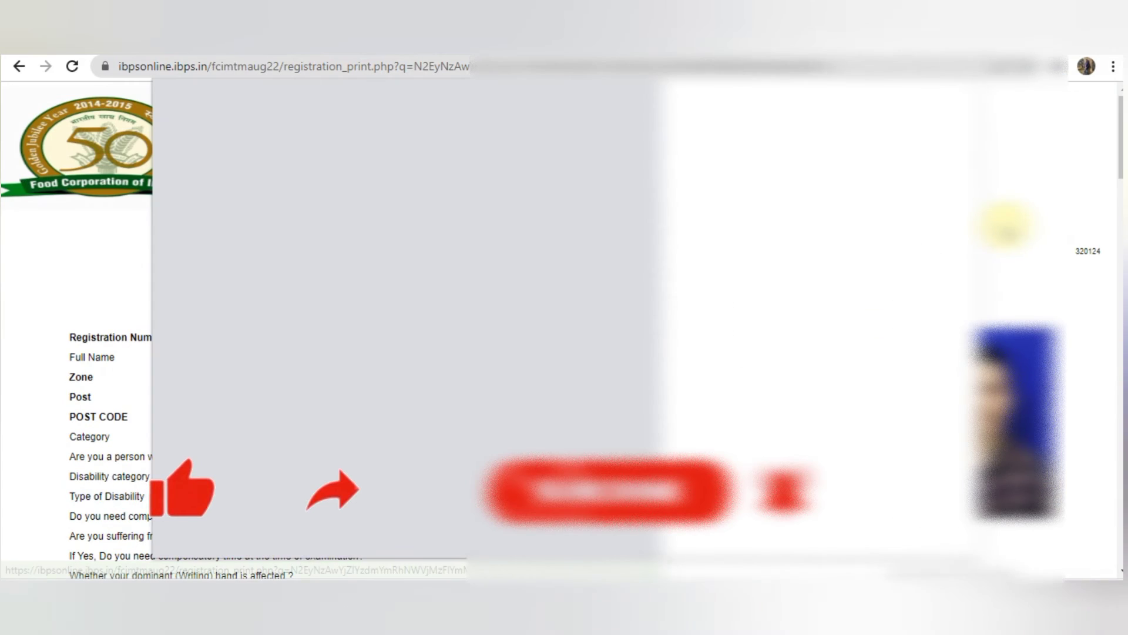
pyautogui.click(867, 532)
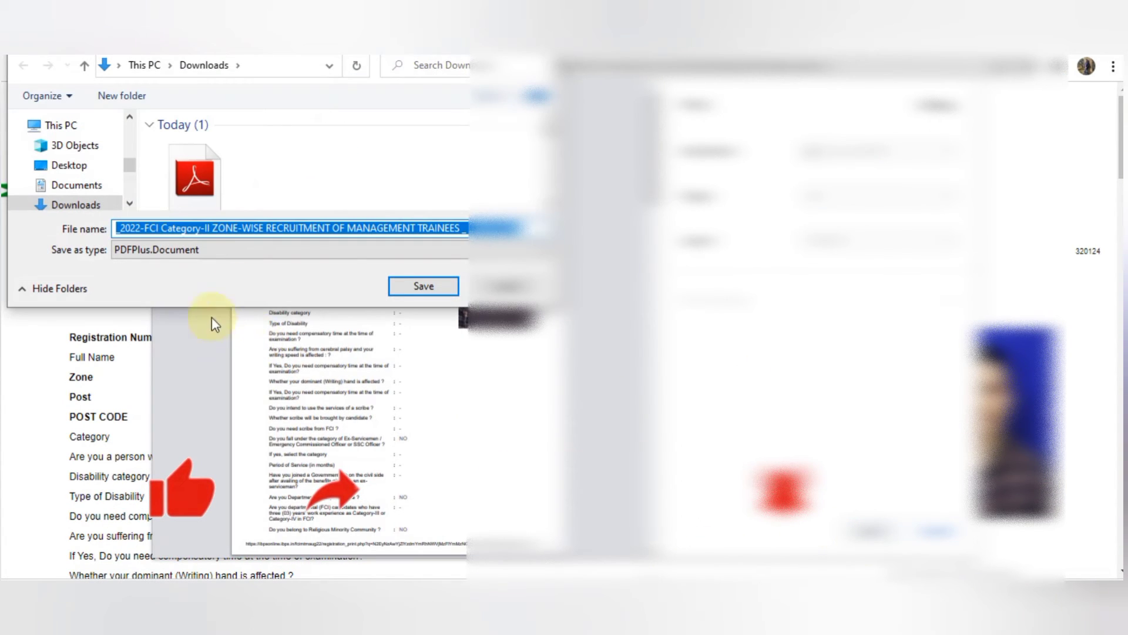
pyautogui.click(417, 283)
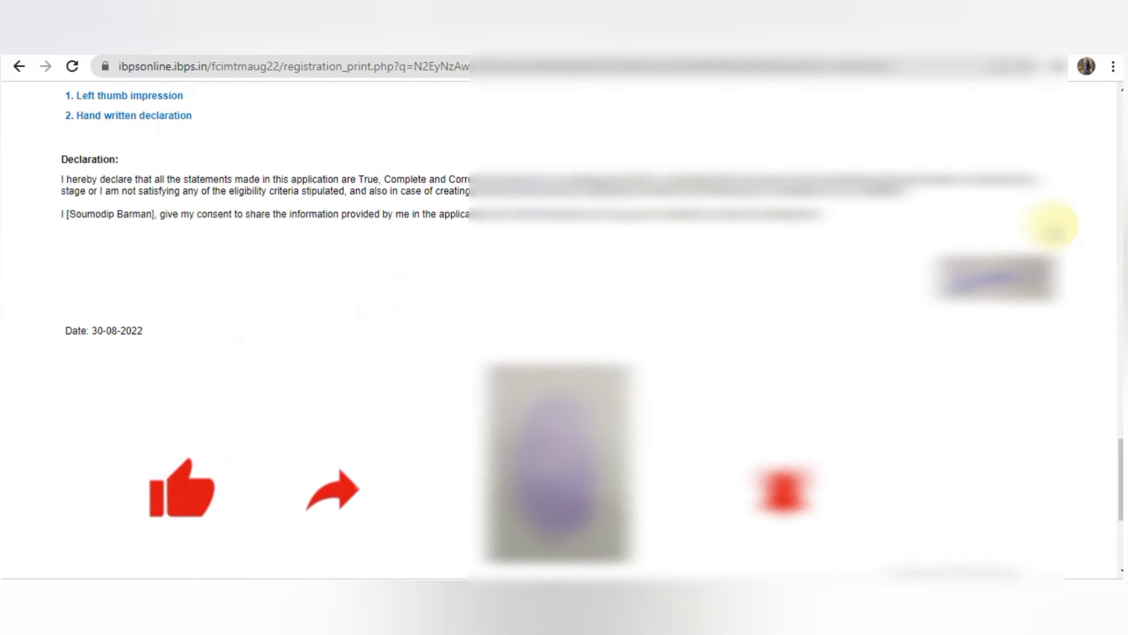
pyautogui.scroll(-5, 564, 329)
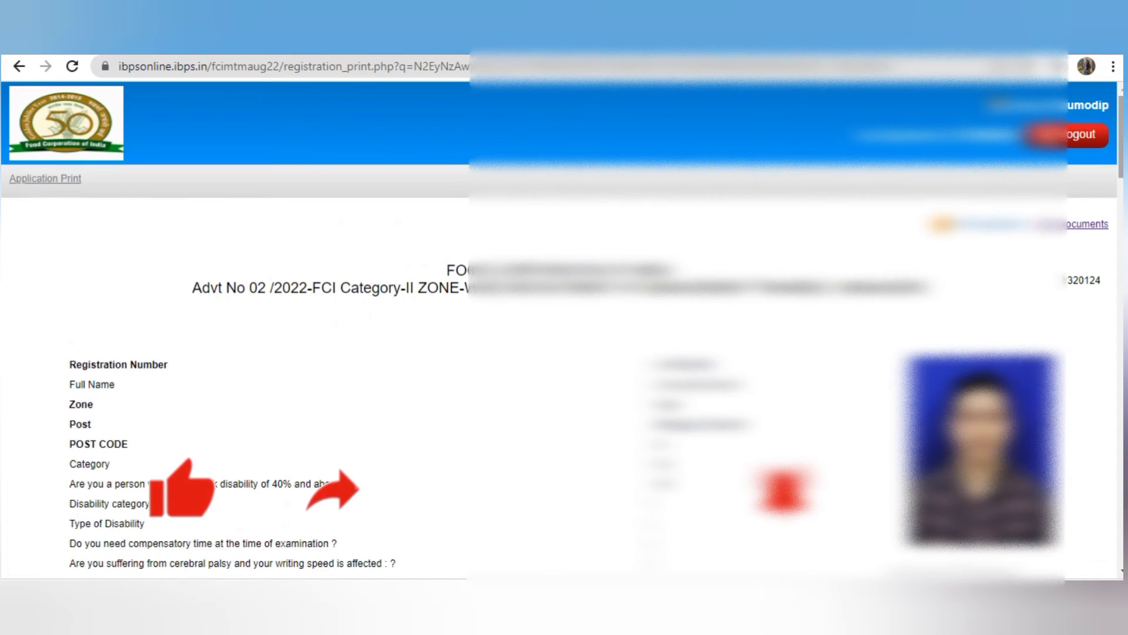